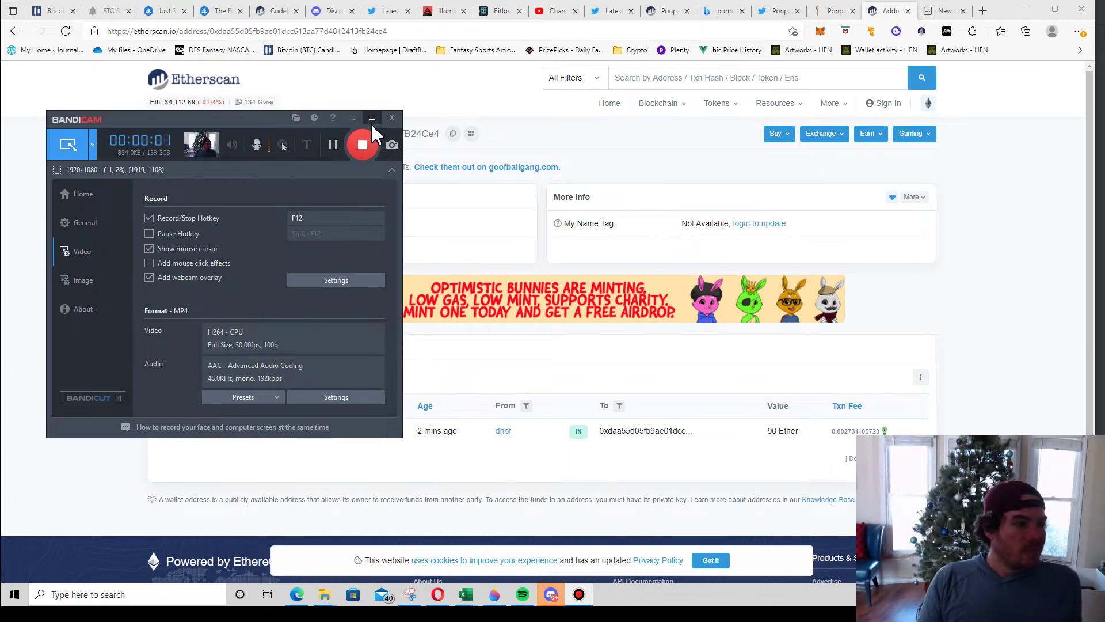
Minimize the Bandicam window to uncover the wallet's Etherscan address page.
click(371, 121)
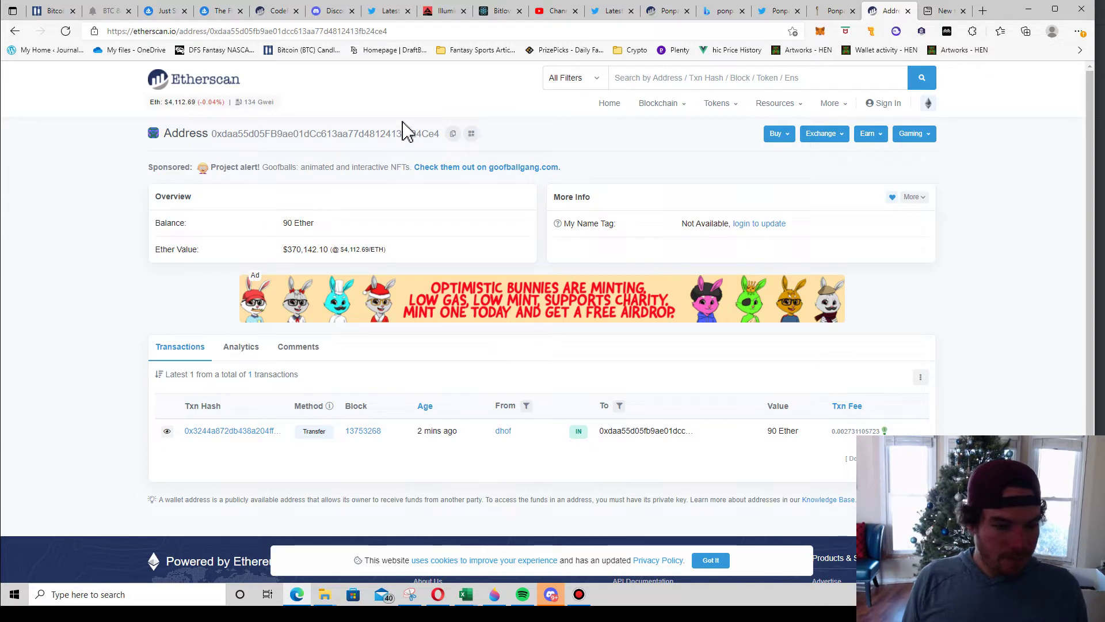
From the latest −90.0 ETH Discord alert, open its transaction on Etherscan.
click(550, 596)
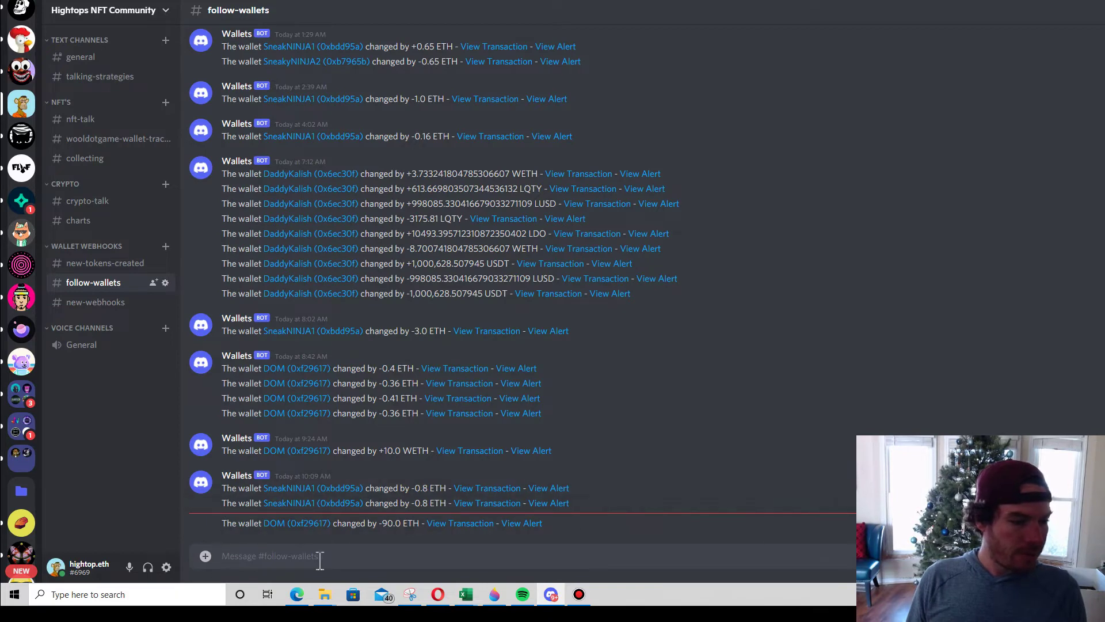
click(473, 525)
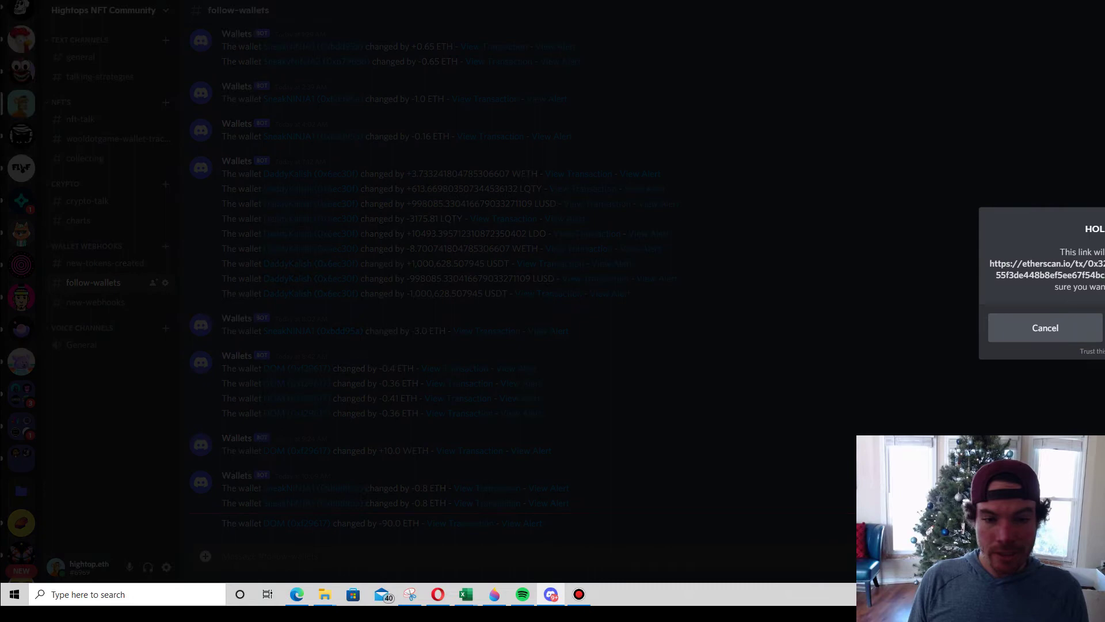
key(Return)
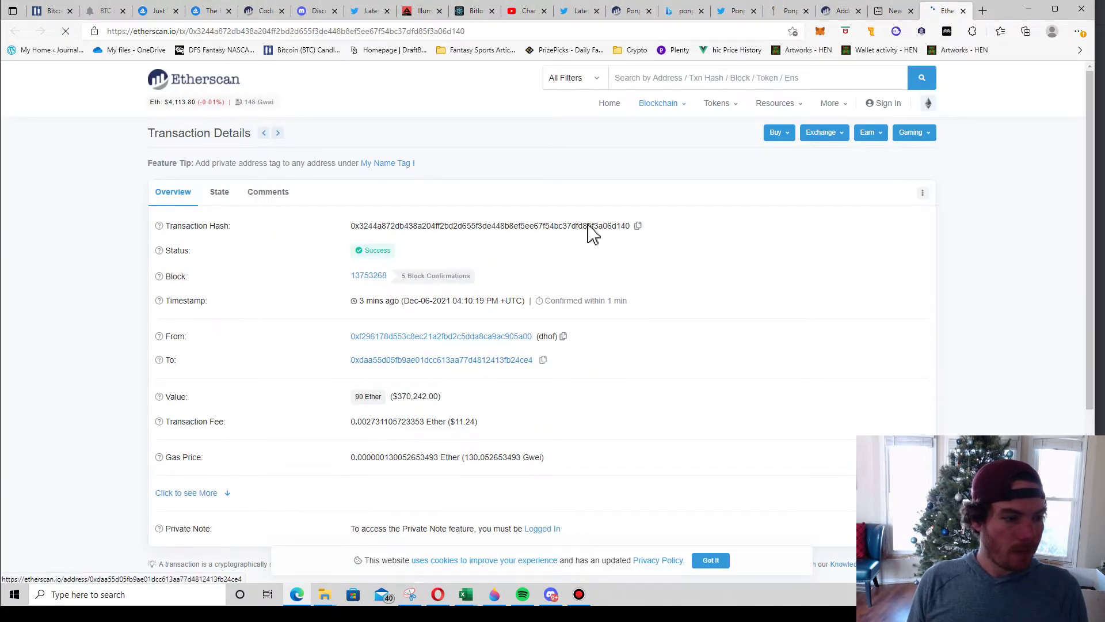
Go to the receiving wallet's Etherscan page and copy its address.
click(491, 364)
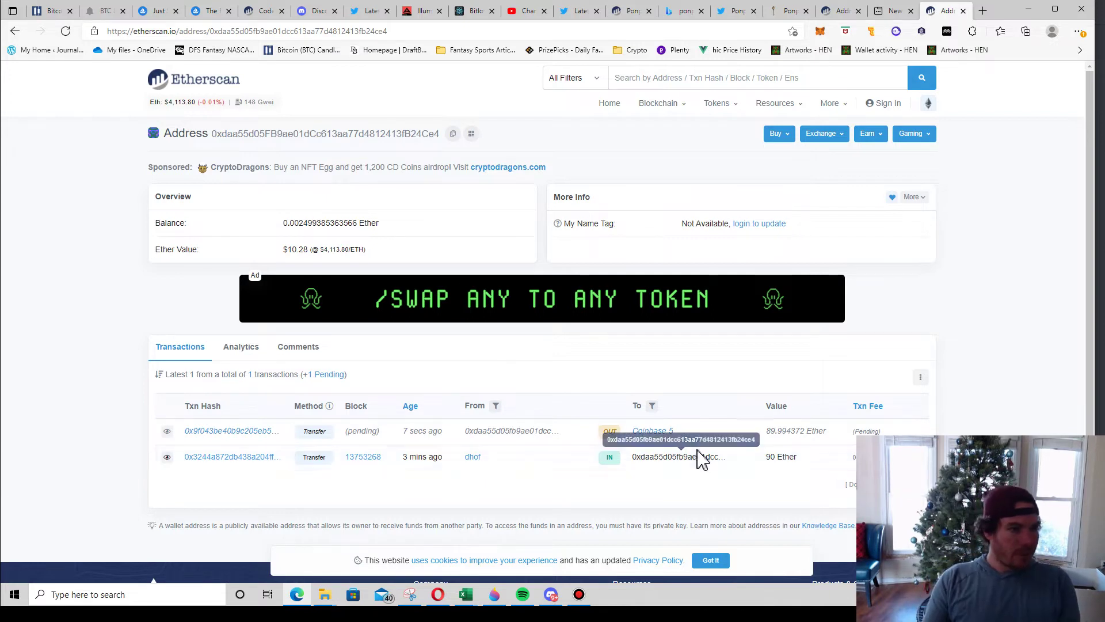
click(453, 135)
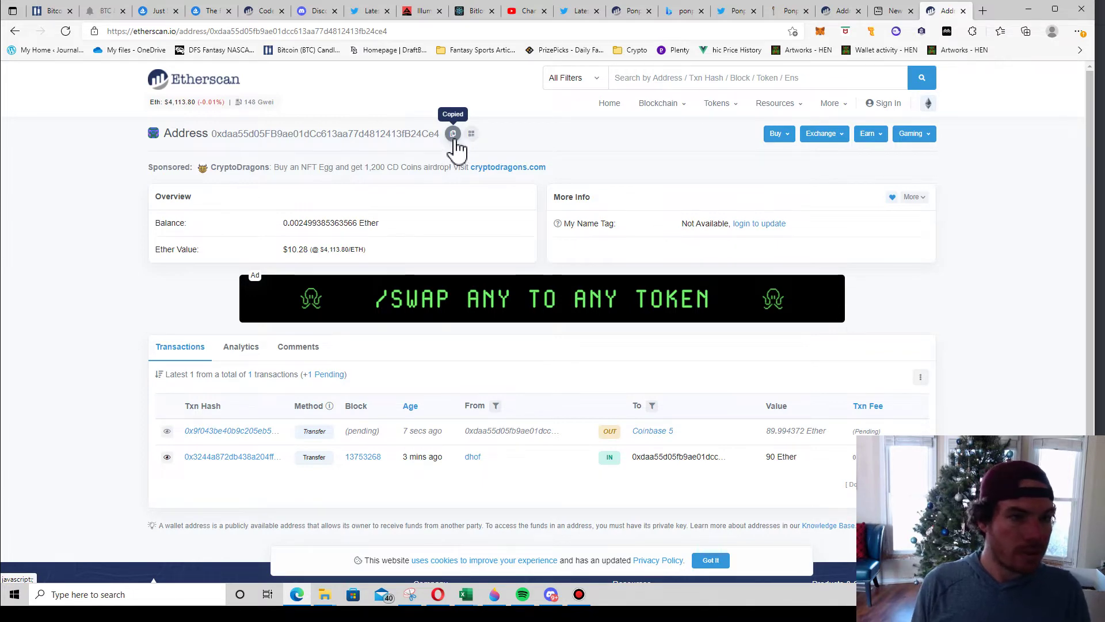
Load cryptocurrencyalerting.com/wallet-watch.html in the empty new Edge tab.
click(888, 18)
click(258, 27)
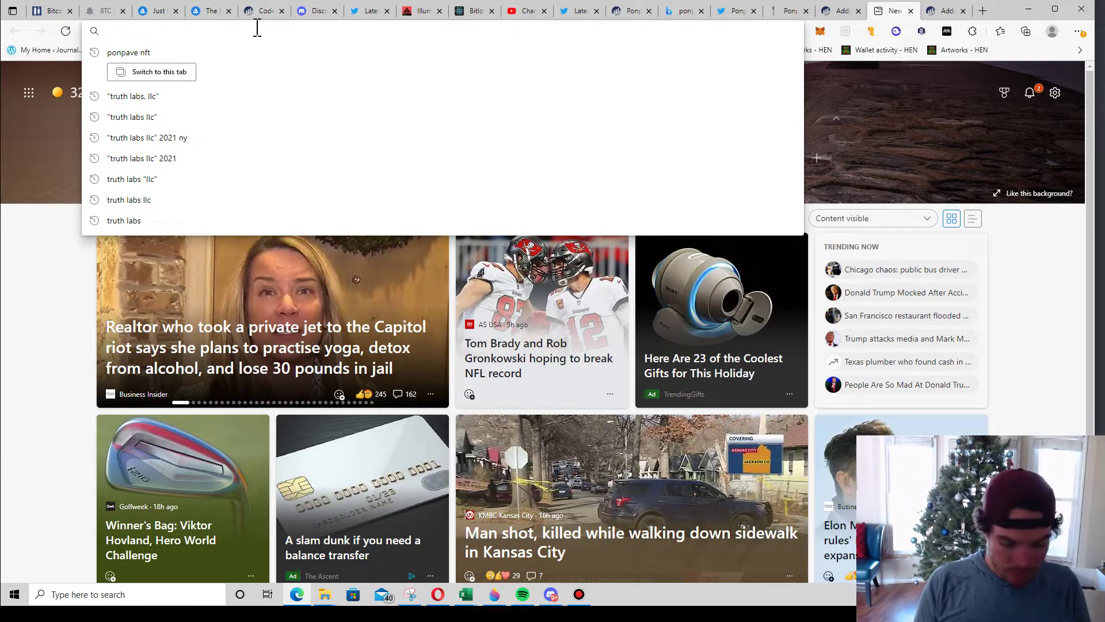
text(wallet-alert.com/user/login)
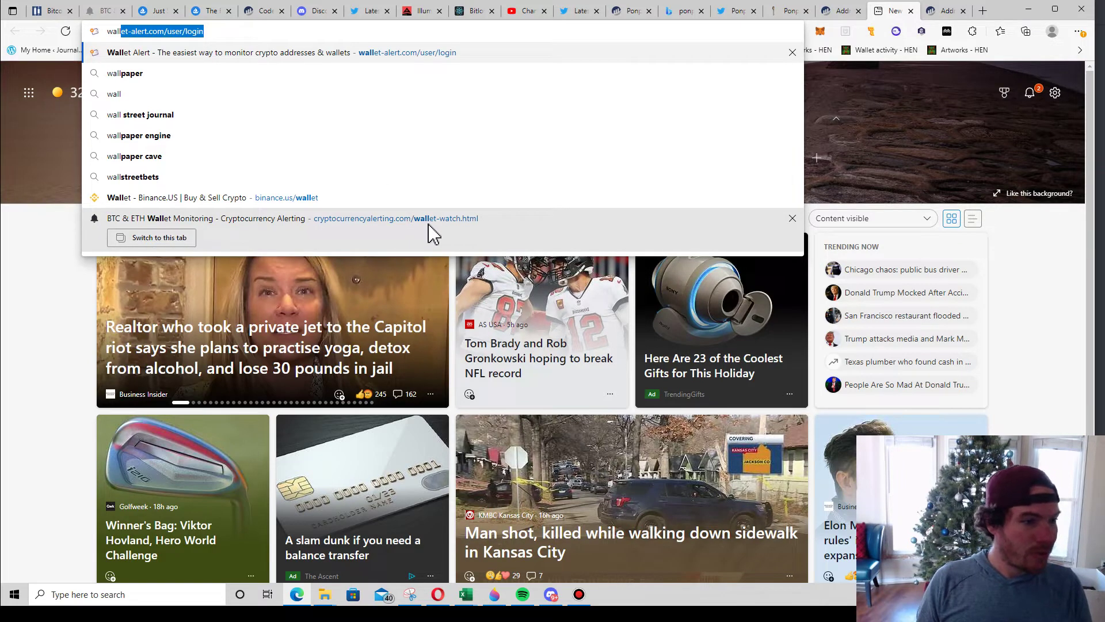
click(431, 232)
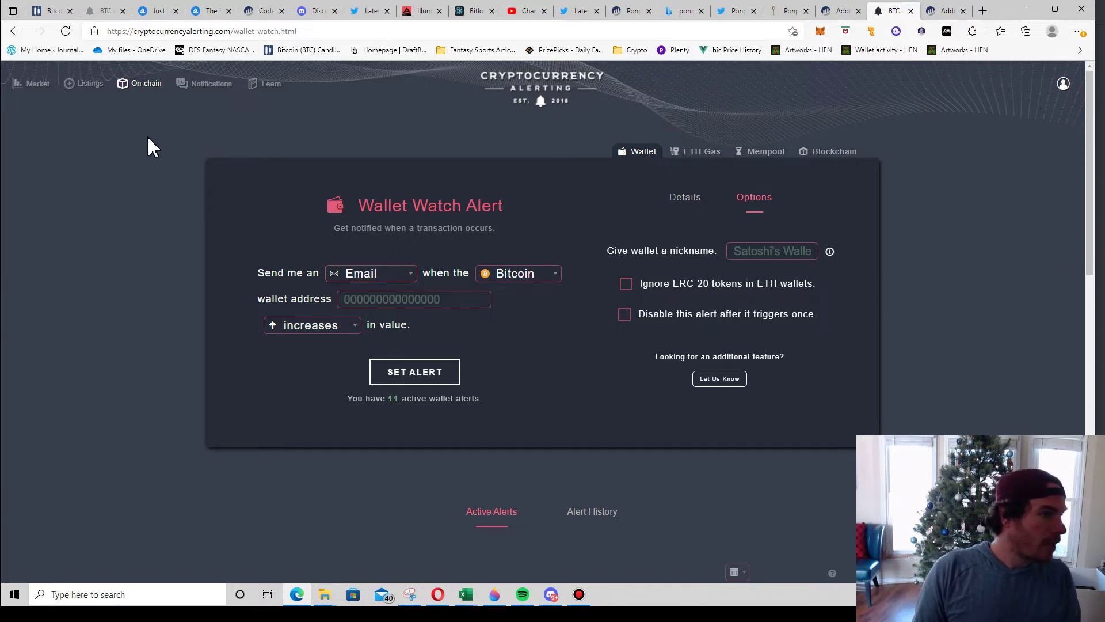
mouse_move(39, 91)
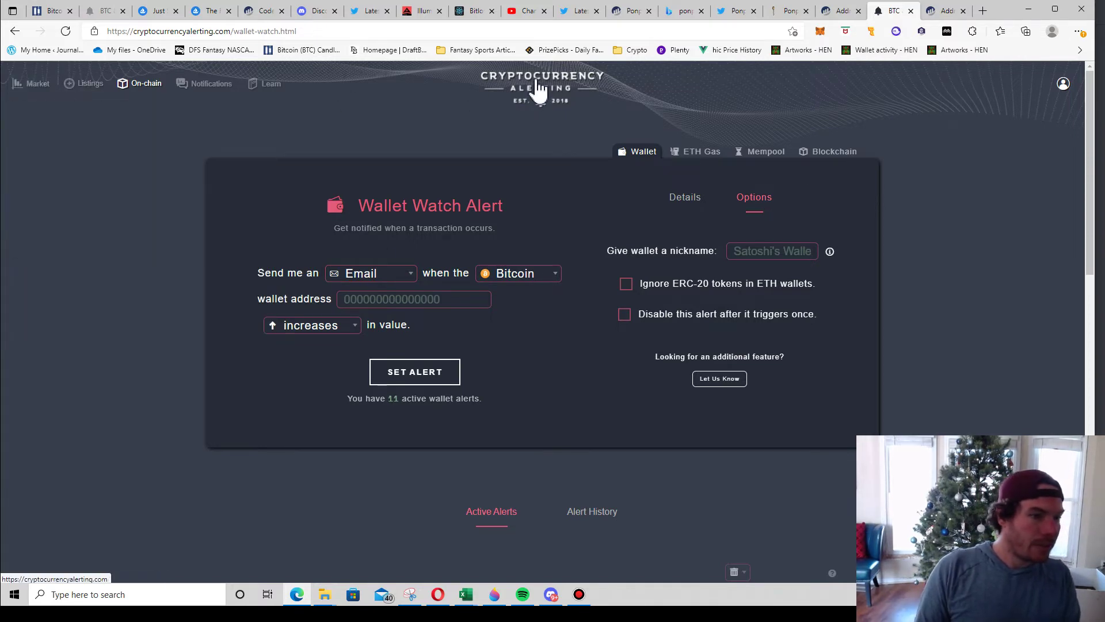
click(541, 91)
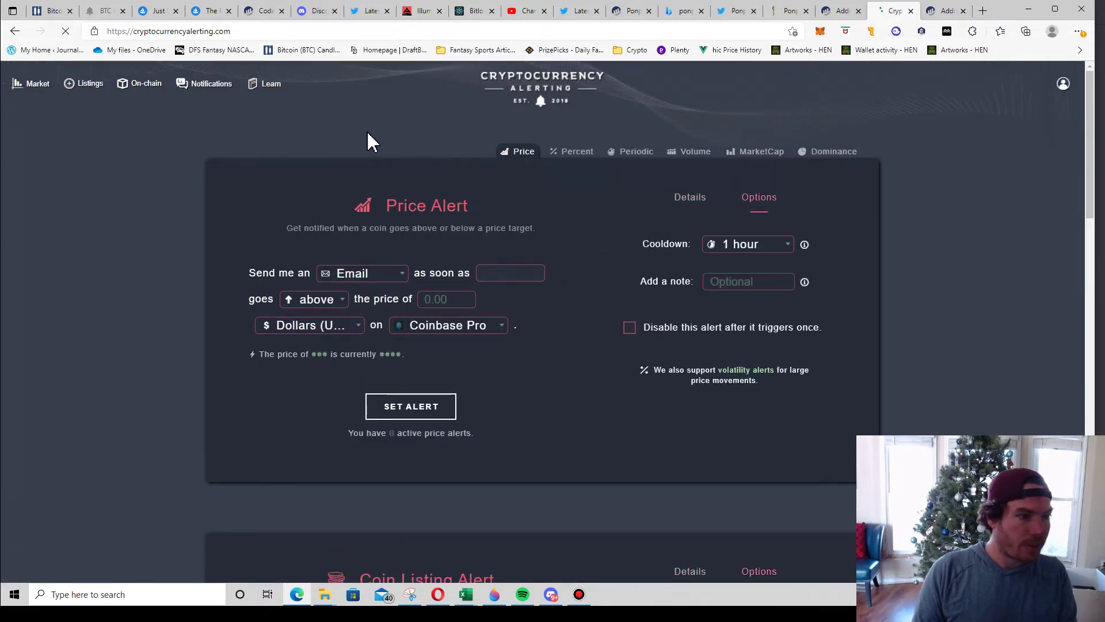
mouse_move(131, 95)
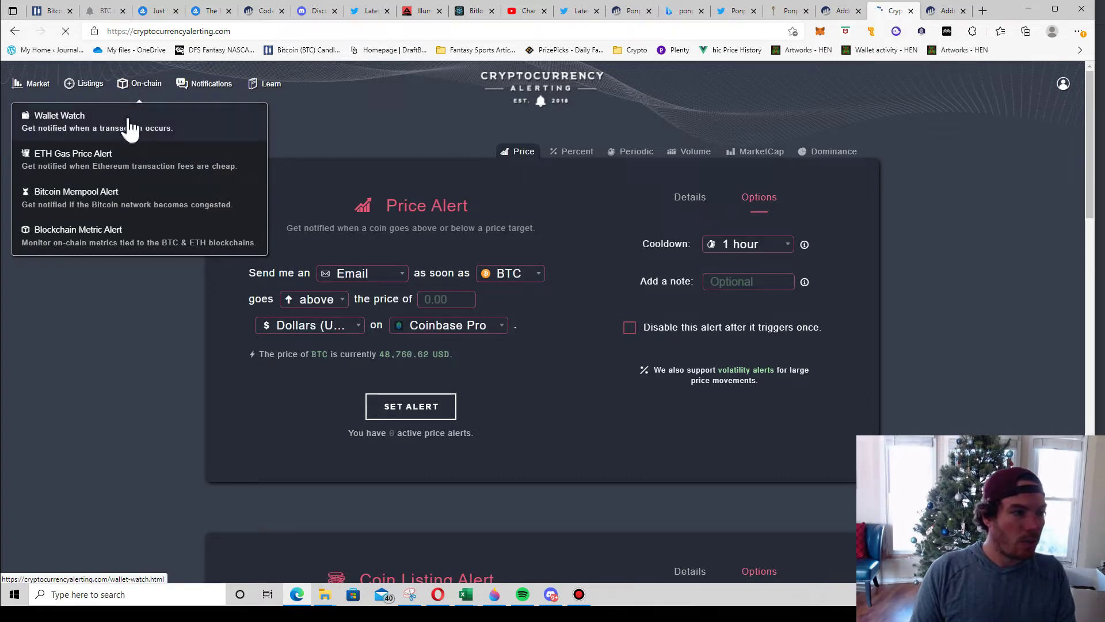
click(130, 127)
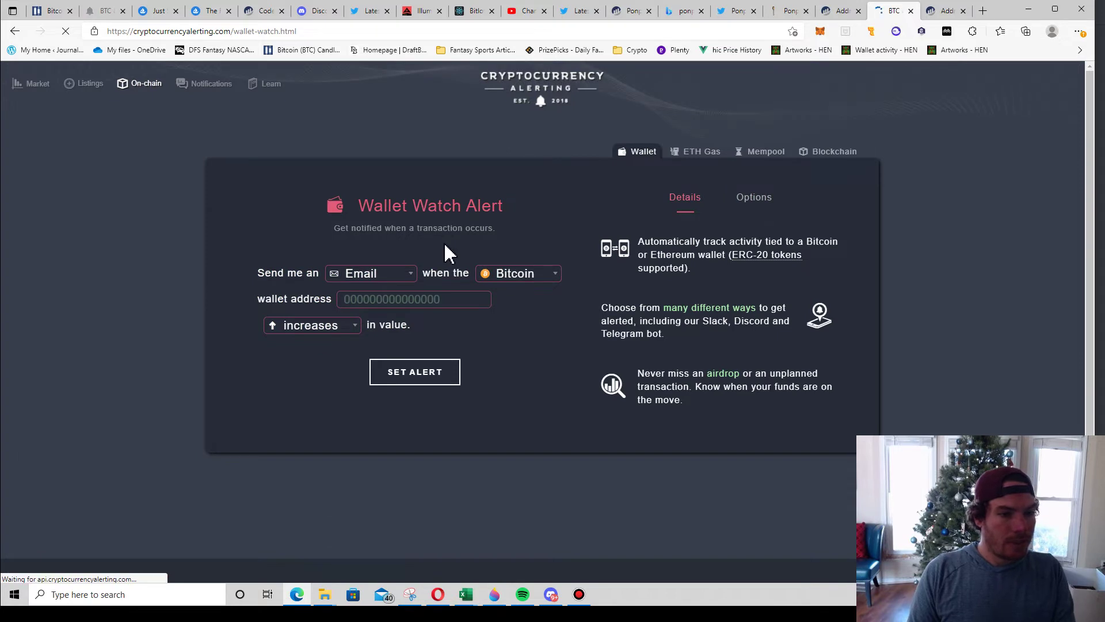
Set the alert delivery method to Discord Message.
click(411, 275)
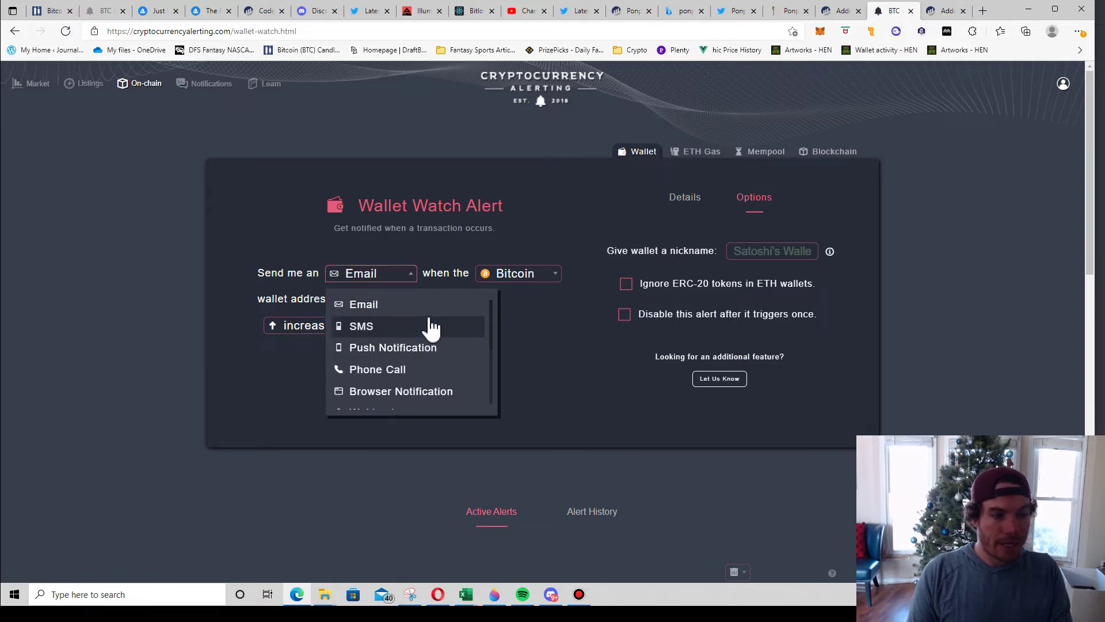
scroll(431, 328, down, 3)
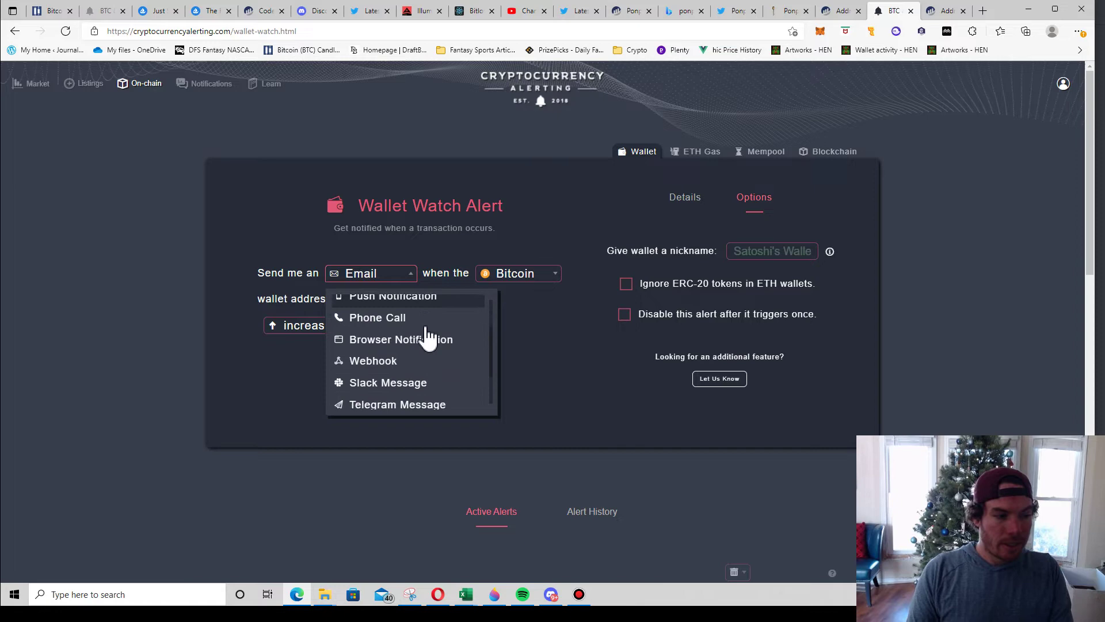
scroll(427, 339, down, 1)
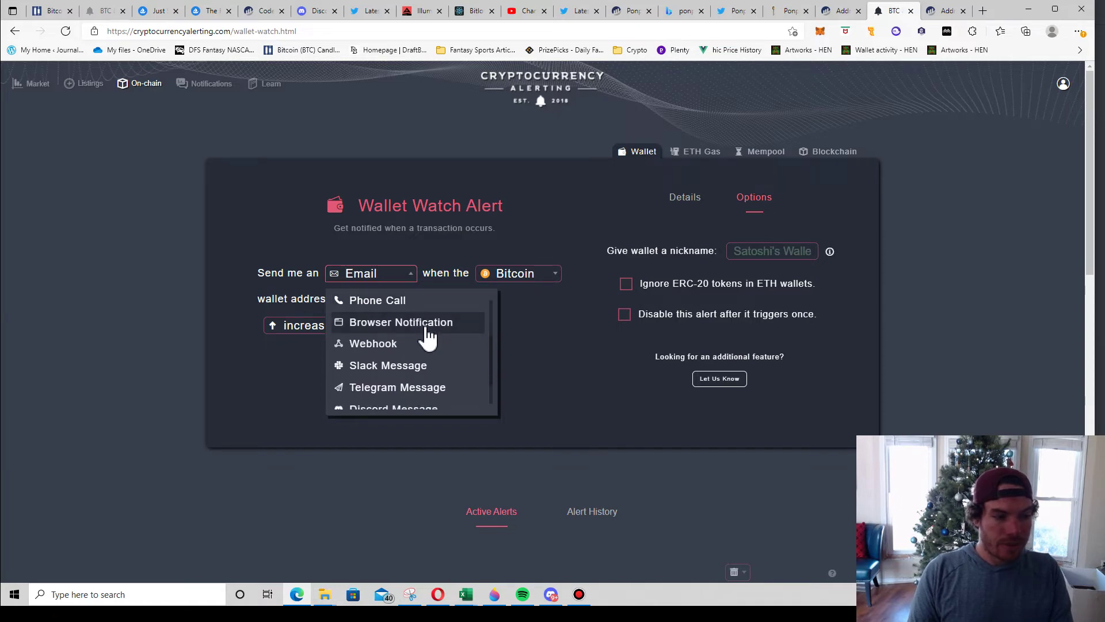
scroll(428, 339, down, 1)
scroll(427, 339, down, 1)
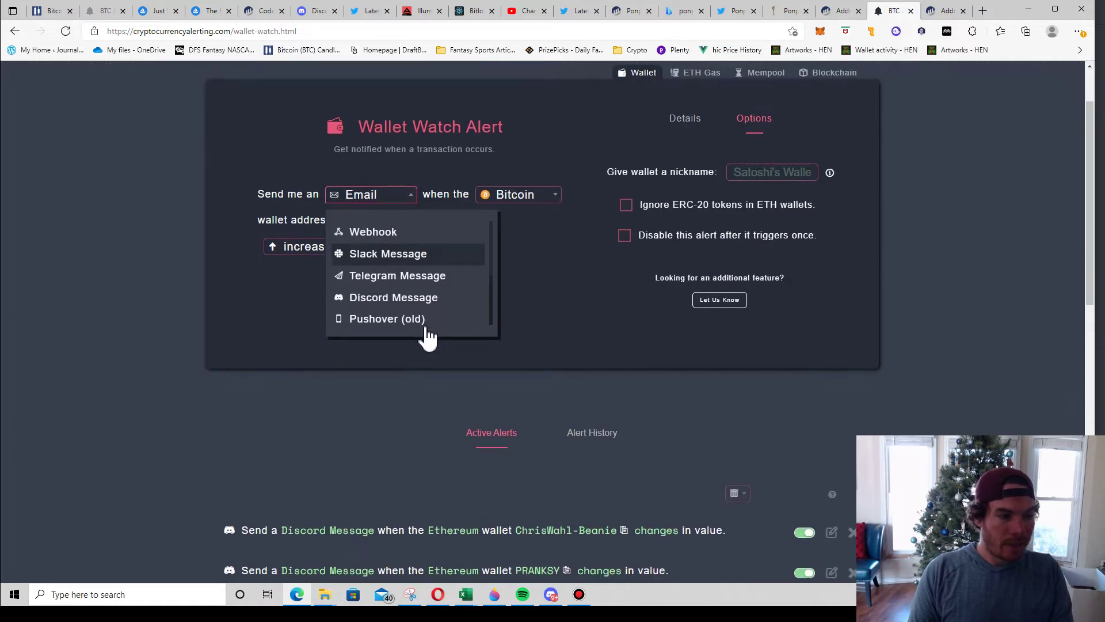
click(404, 300)
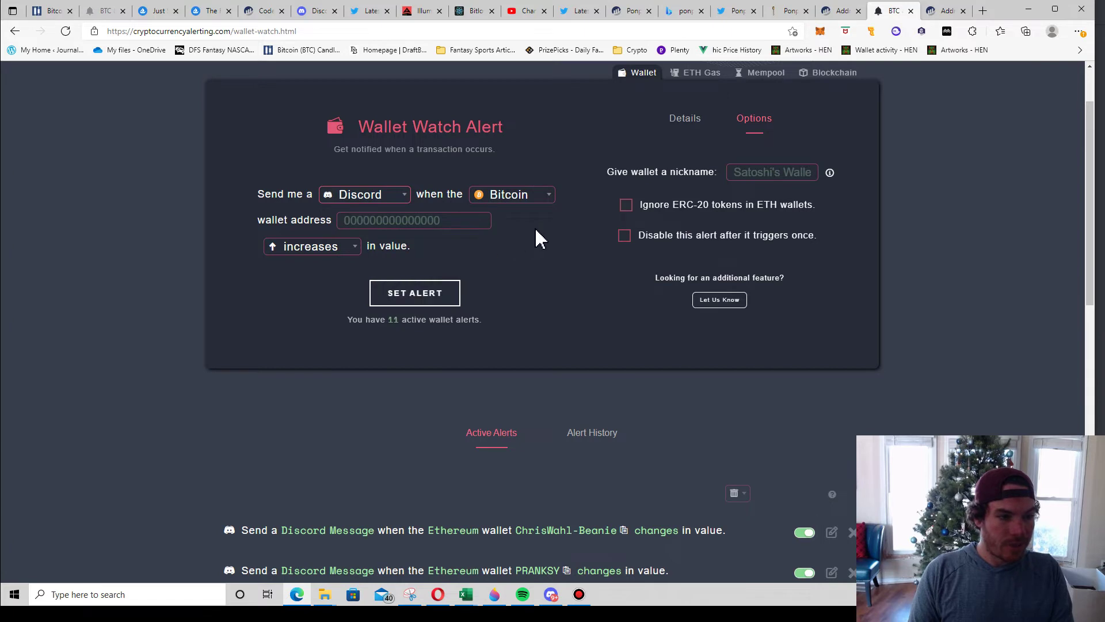
Choose Ethereum as the coin and paste the copied wallet address.
click(550, 196)
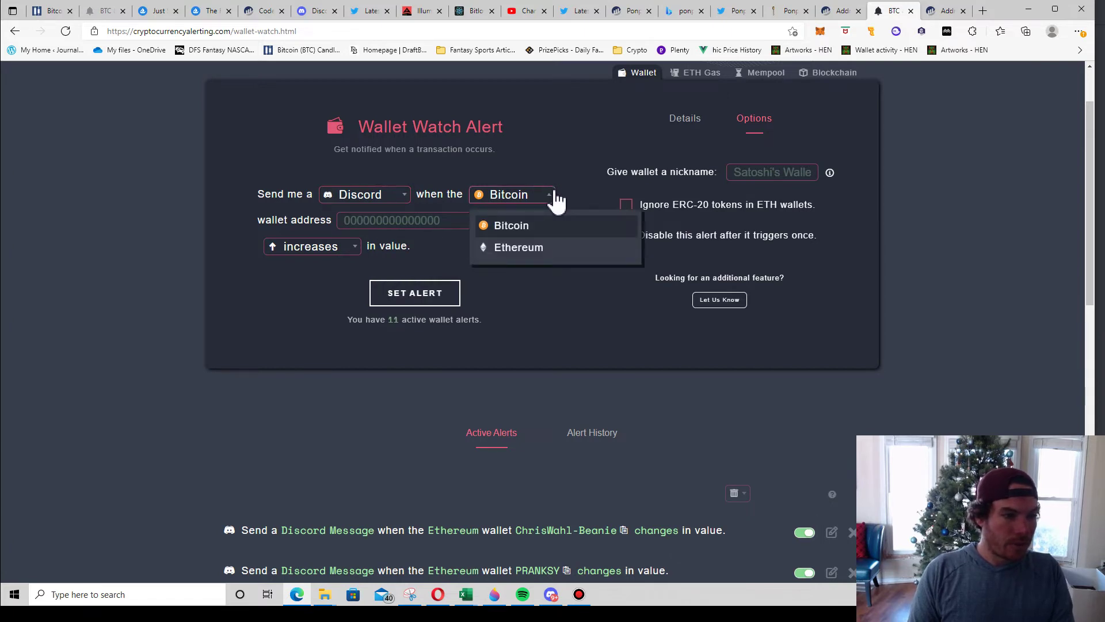
click(551, 249)
click(360, 220)
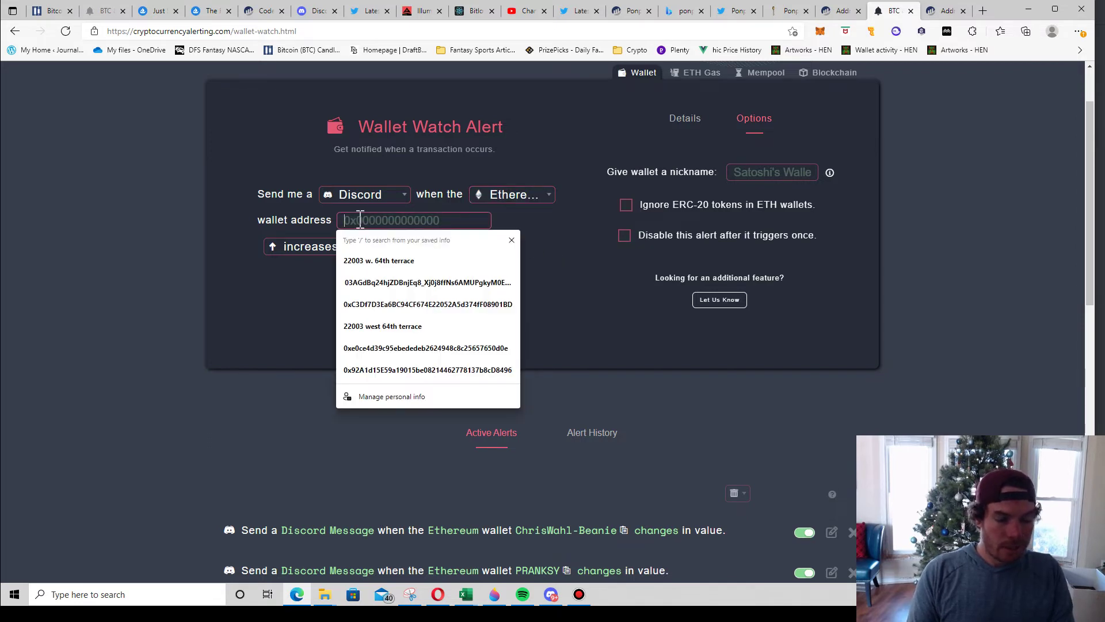
key(ctrl+v)
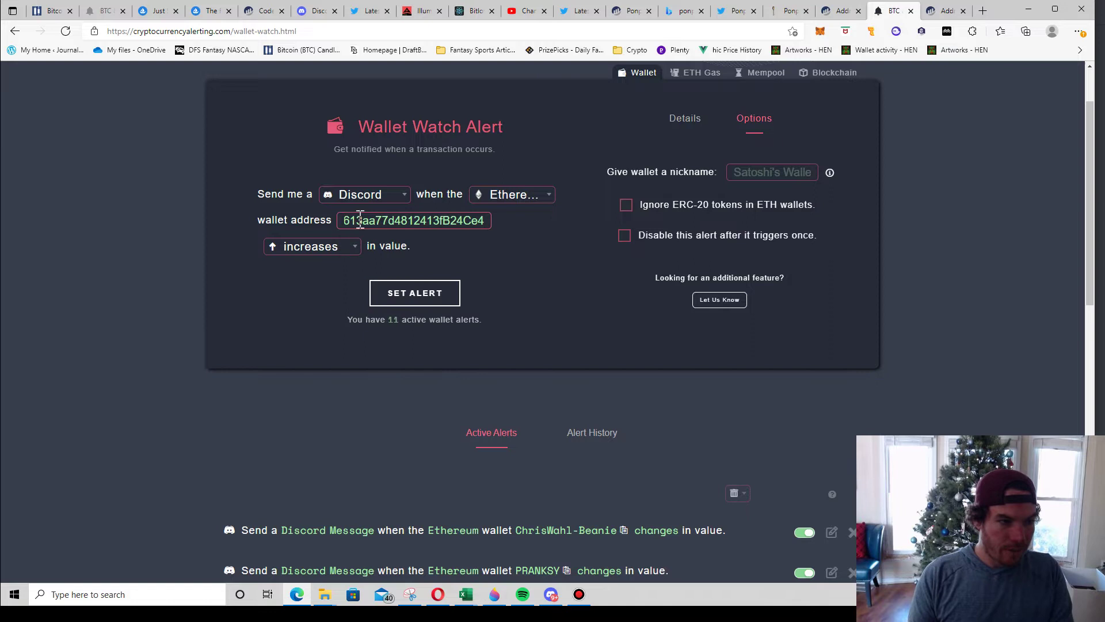
click(358, 253)
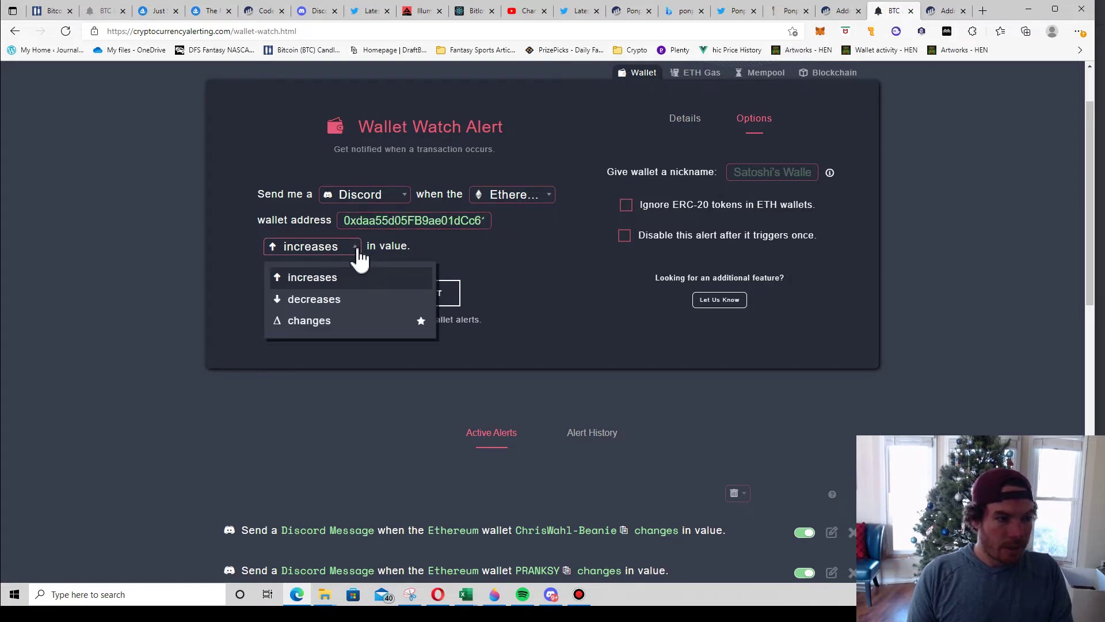
Set the trigger to 'changes' and enter DOM2 as the wallet nickname.
click(353, 322)
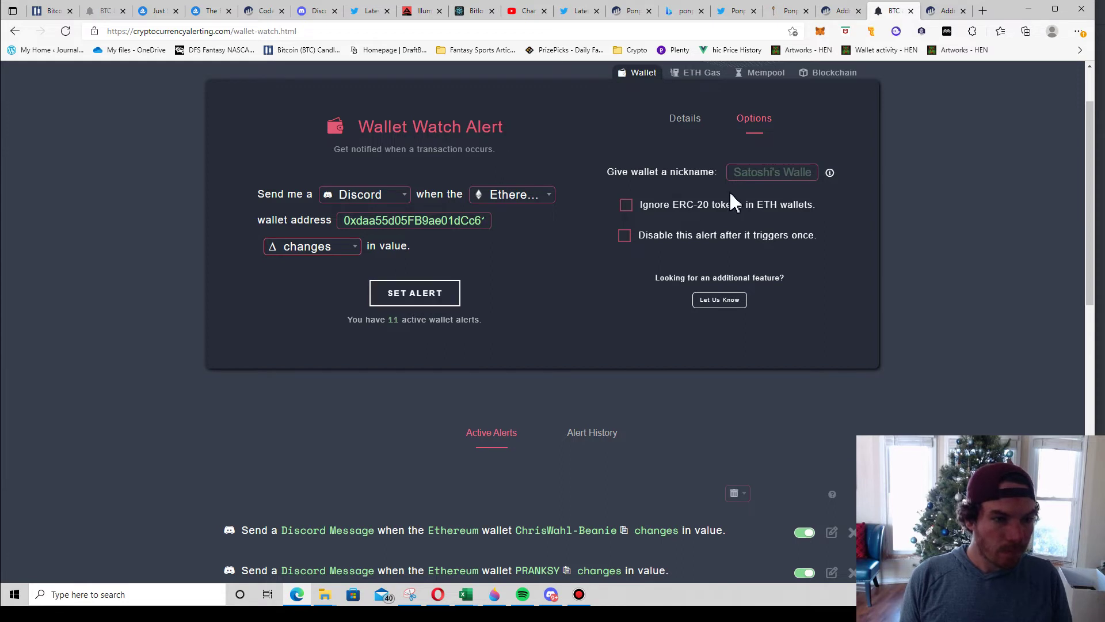
click(759, 176)
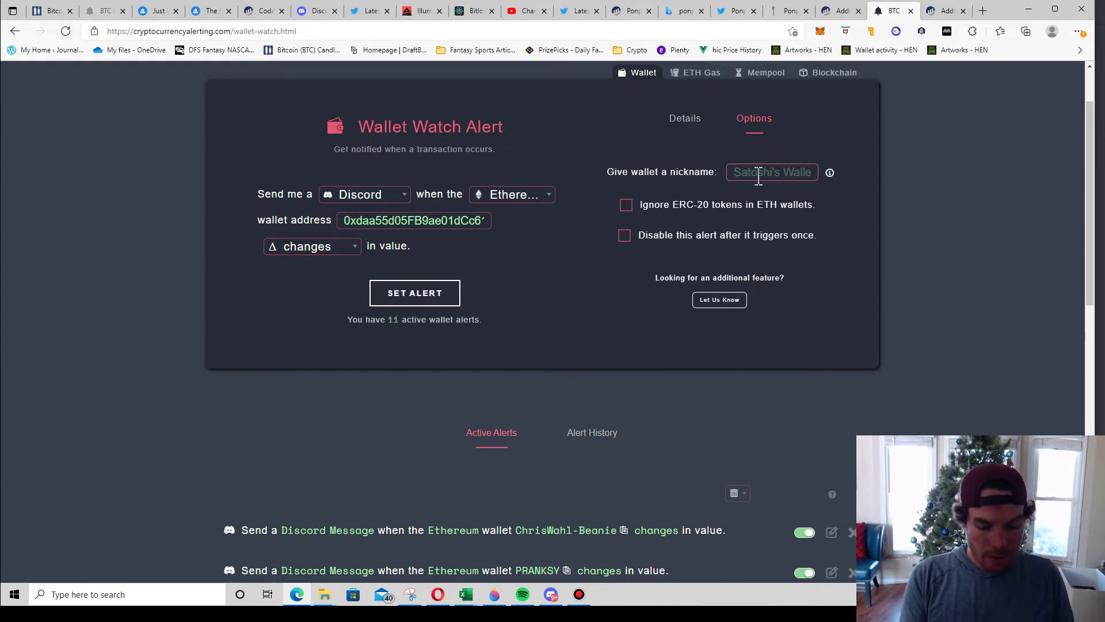
text(DOM2)
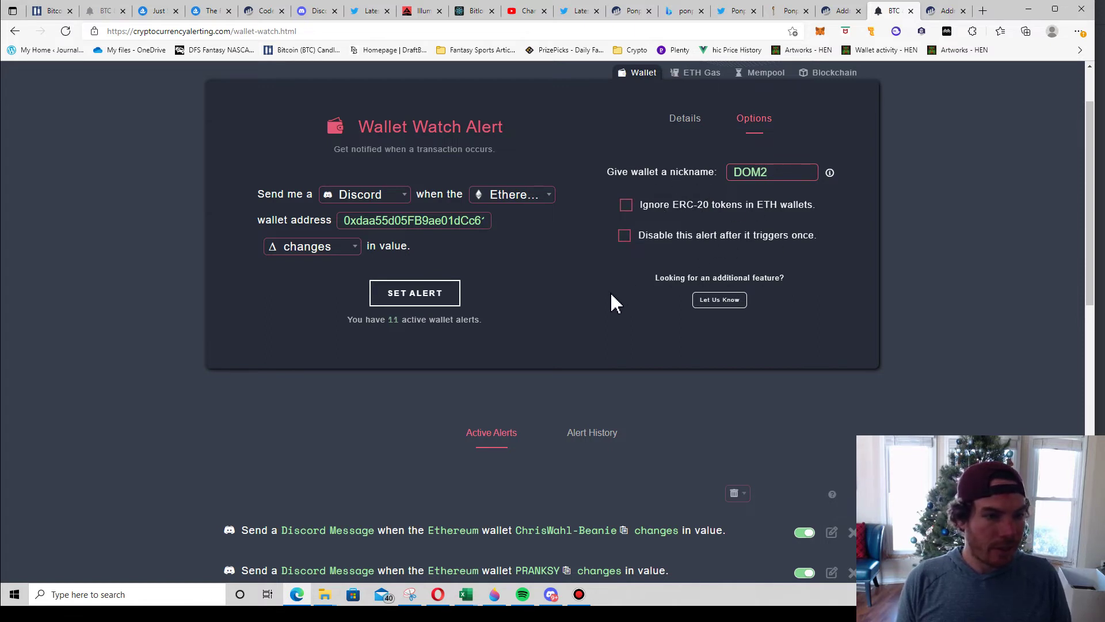
click(692, 122)
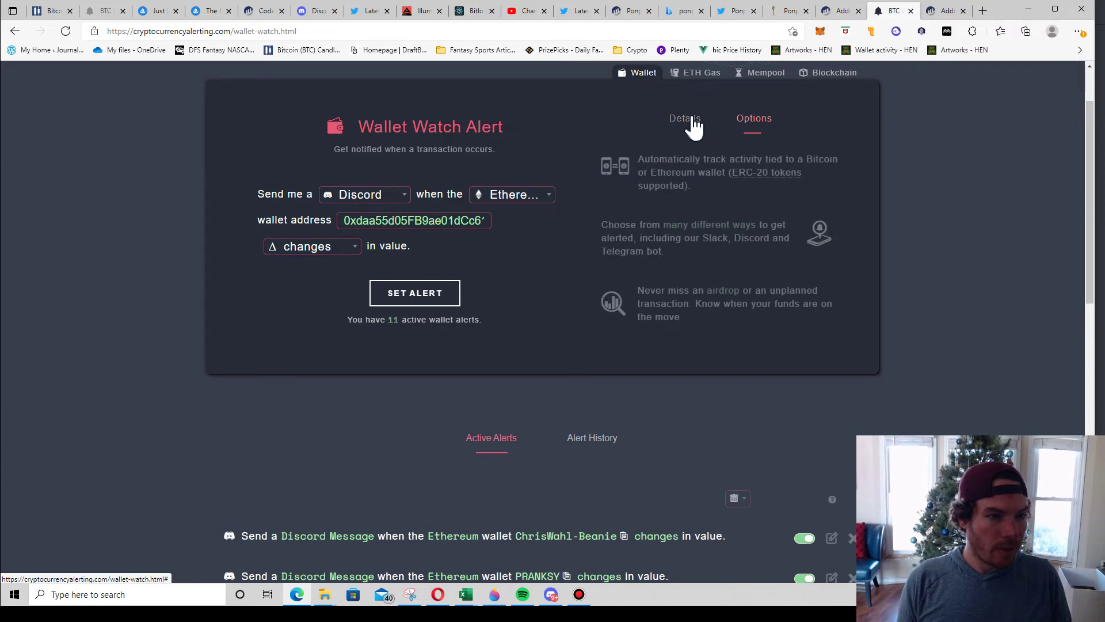
click(750, 127)
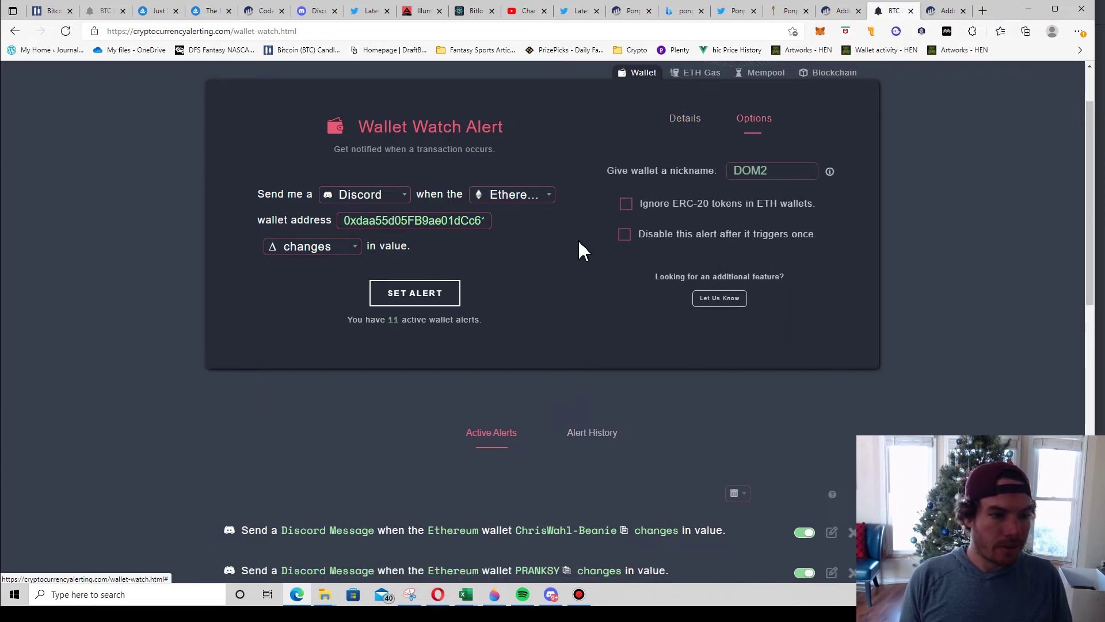
Save the DOM2 alert with SET ALERT and dismiss the Alert Created popup.
click(441, 302)
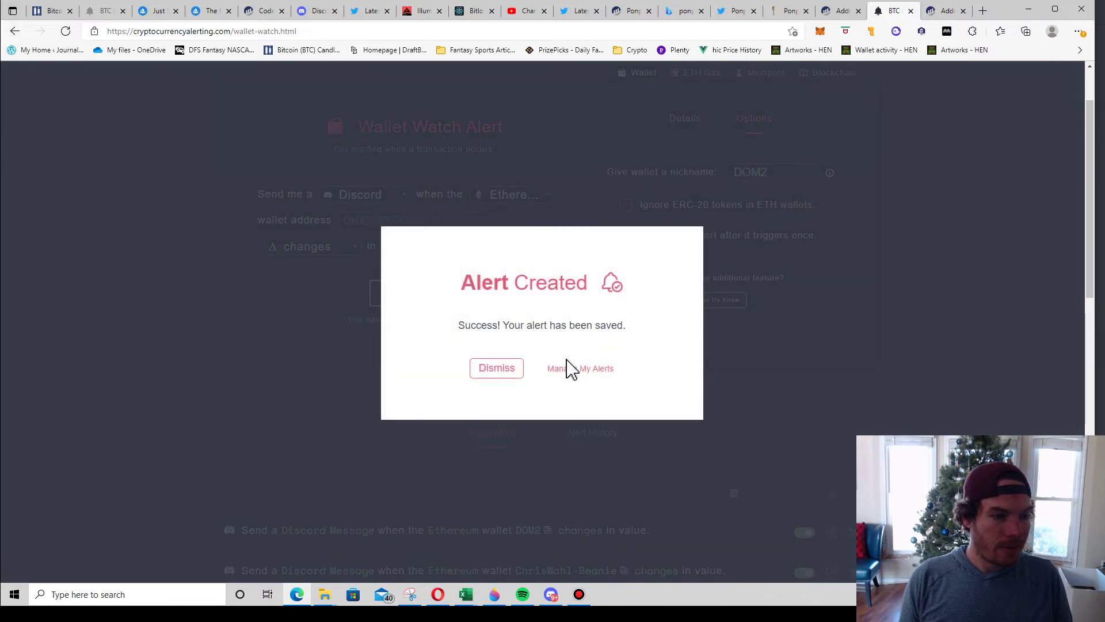
click(760, 323)
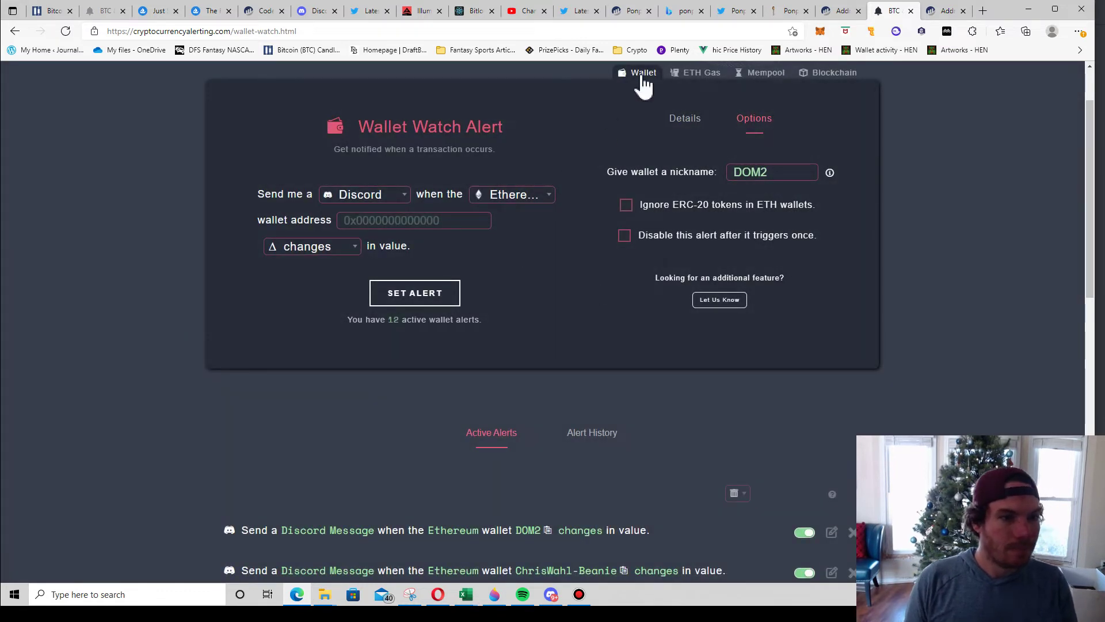
click(697, 125)
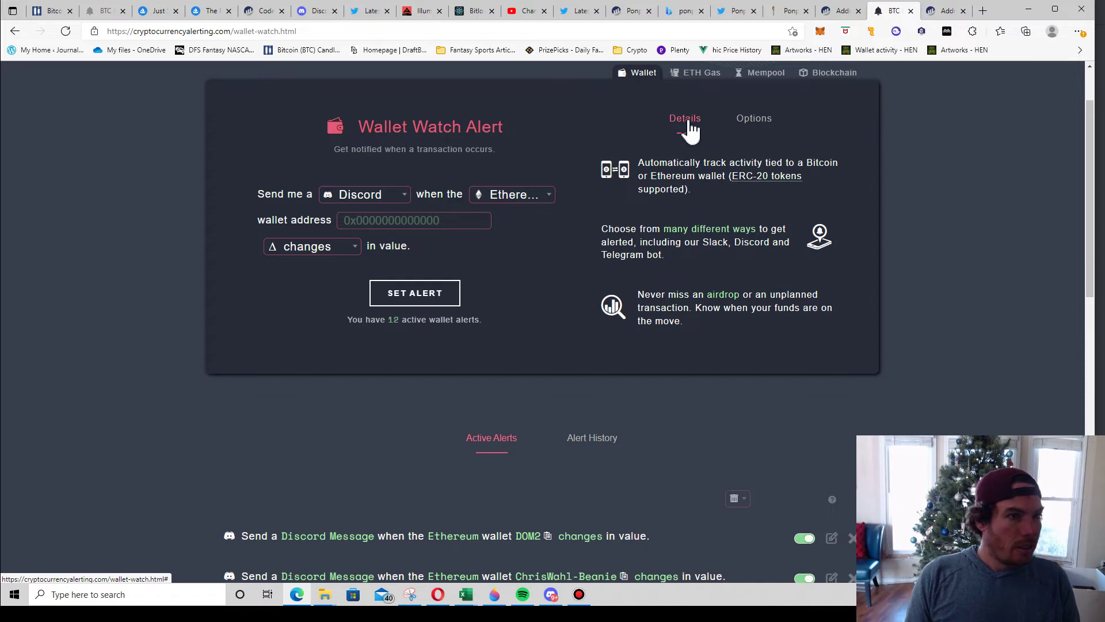
Check the Discord Bot notification settings show a Verified webhook, then switch to Discord.
scroll(213, 305, up, 2)
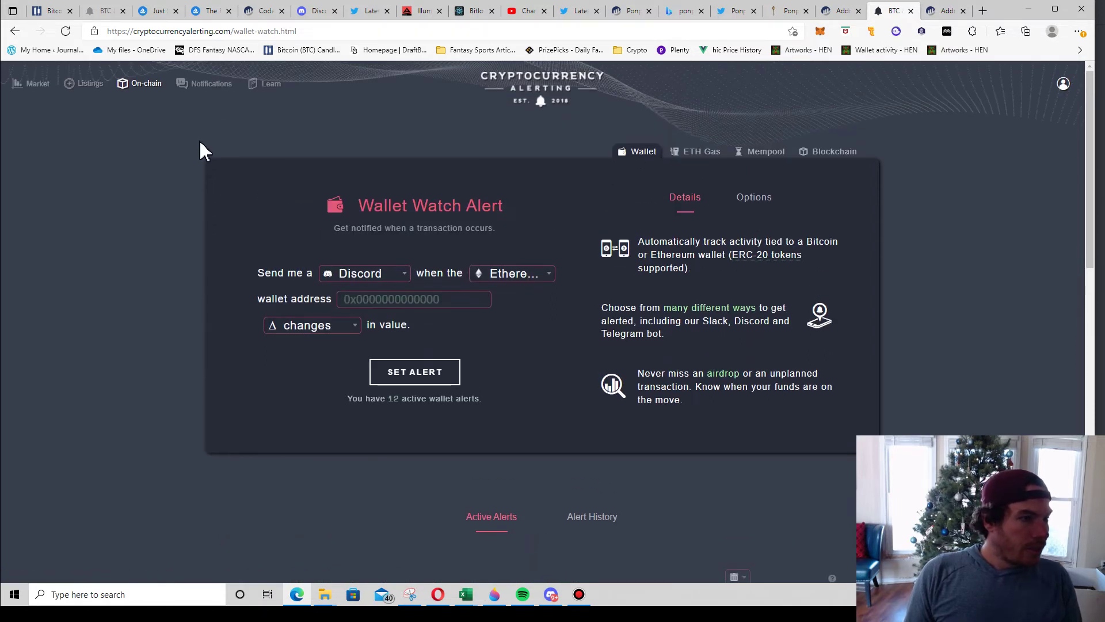
mouse_move(208, 86)
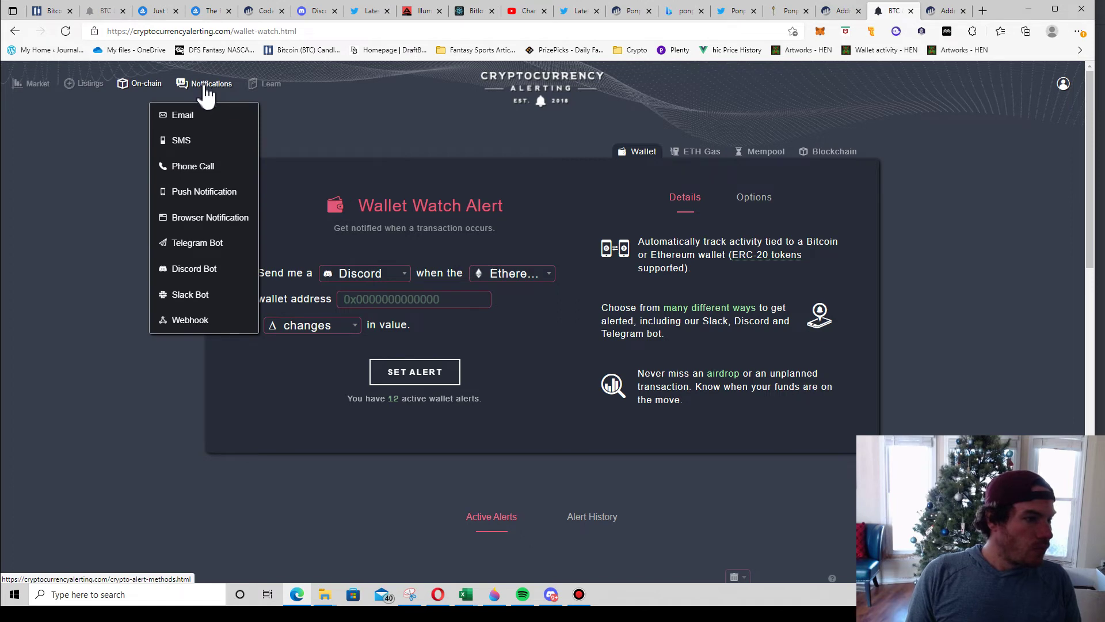
click(208, 269)
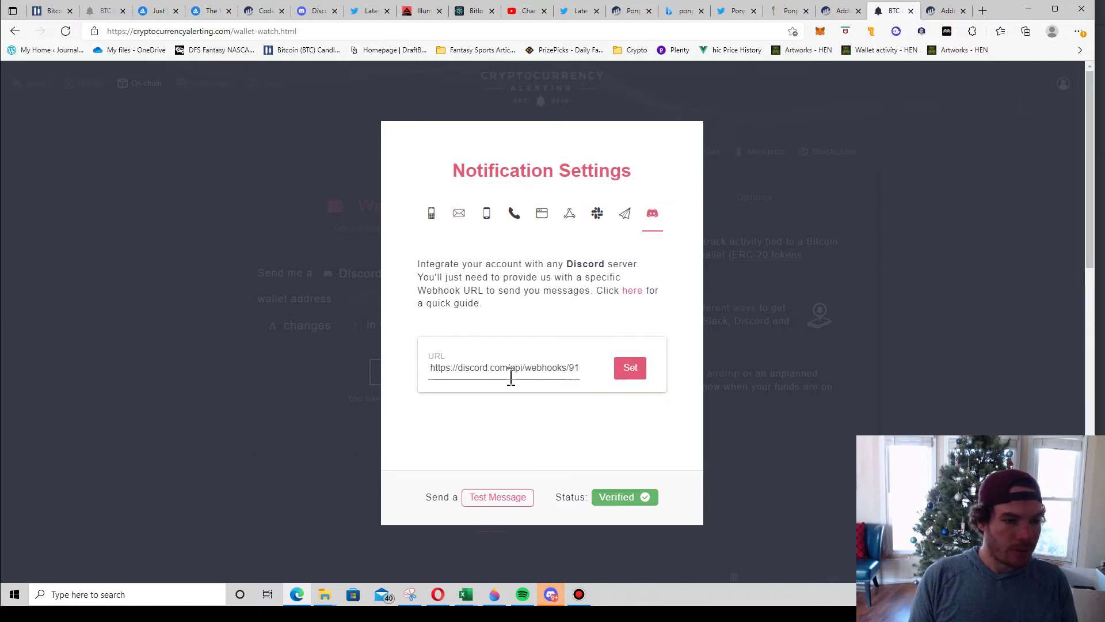
click(553, 594)
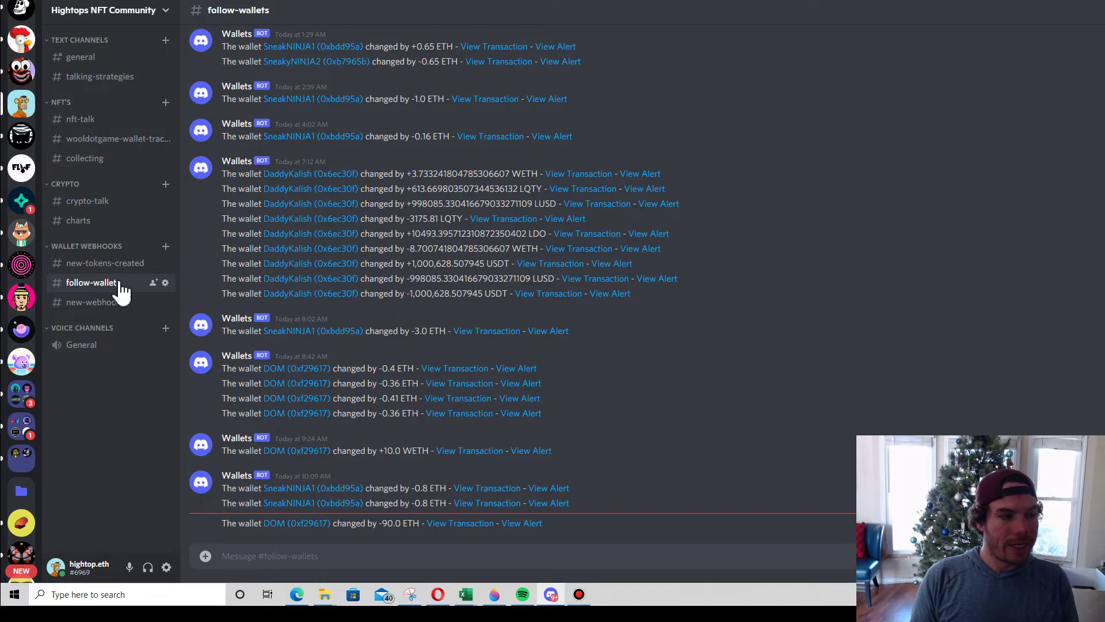
Create a new webhook under #follow-wallets Integrations and copy its URL.
click(165, 283)
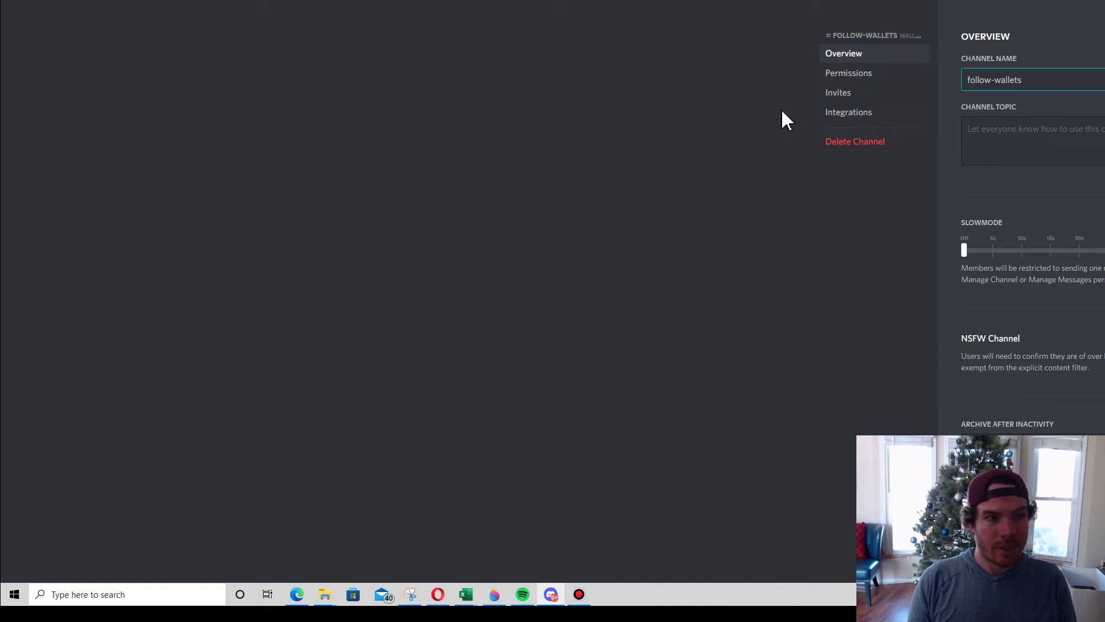
click(866, 122)
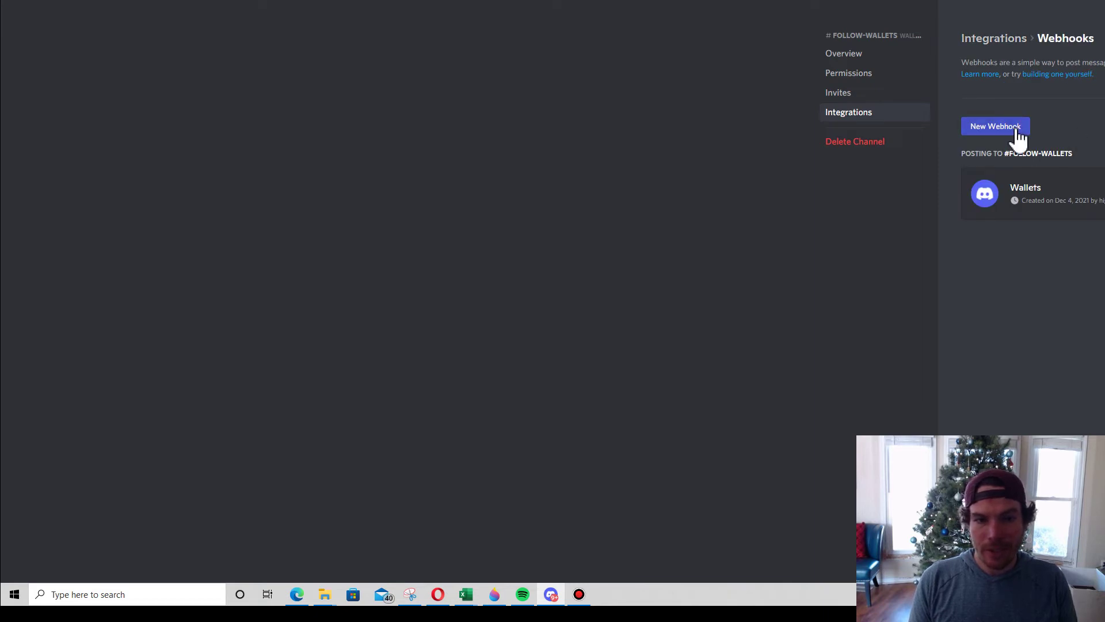
click(1017, 131)
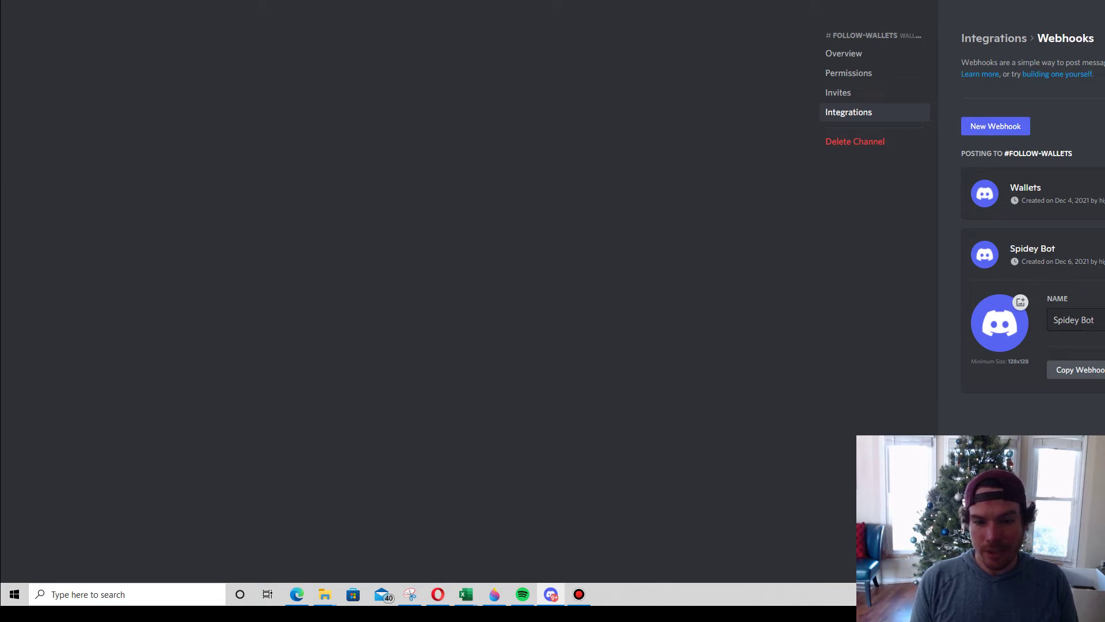
click(1097, 377)
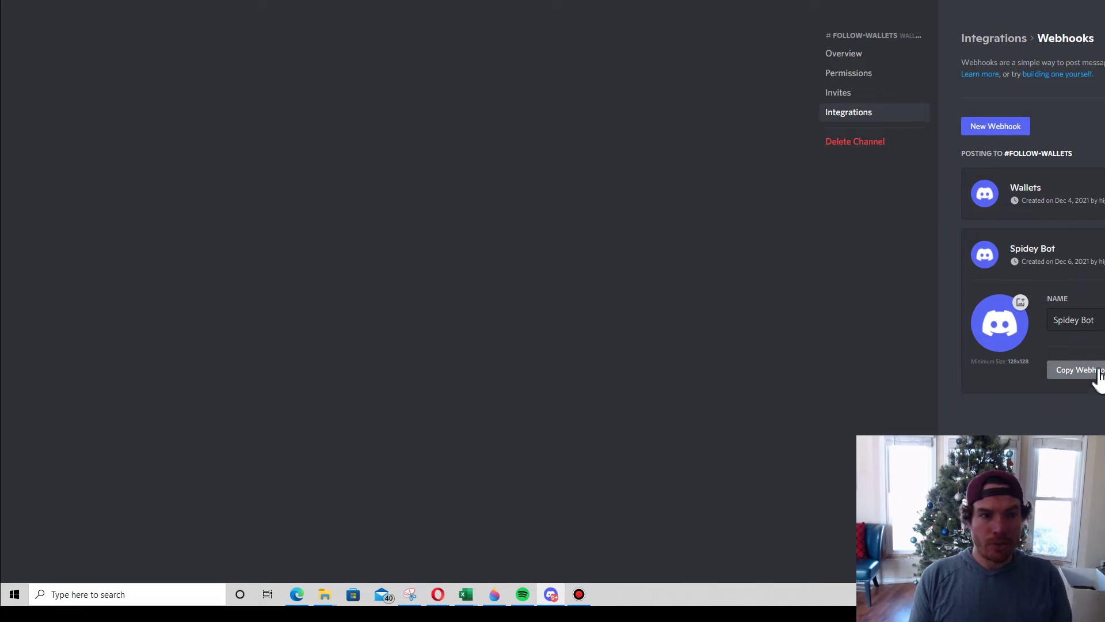
click(298, 597)
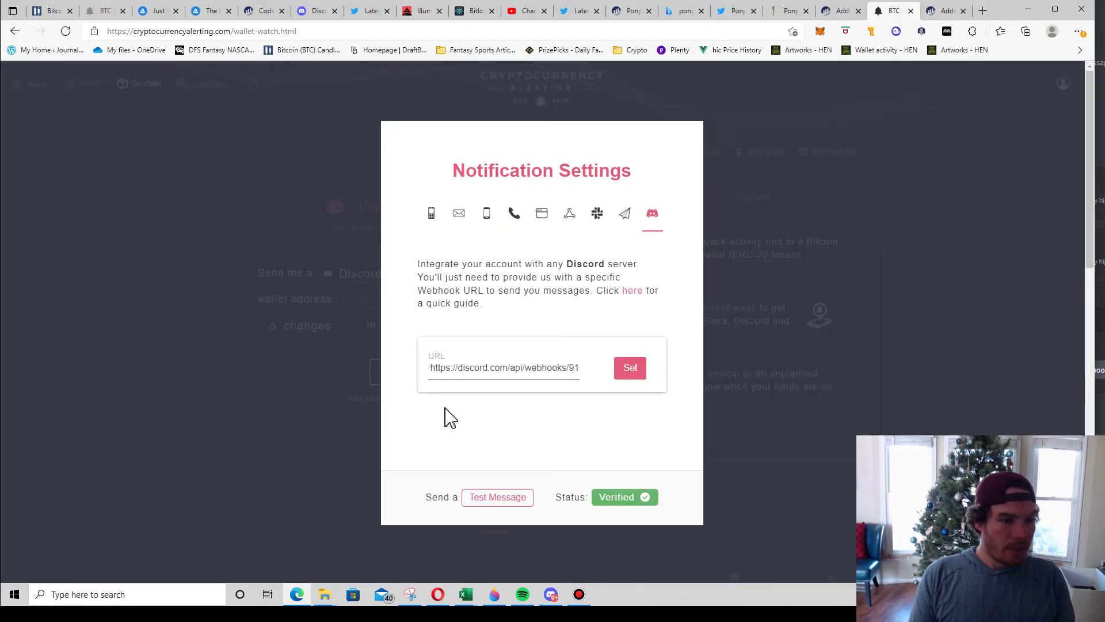
Select the saved webhook URL, then return to Discord's #follow-wallets webhooks.
triple_click(448, 369)
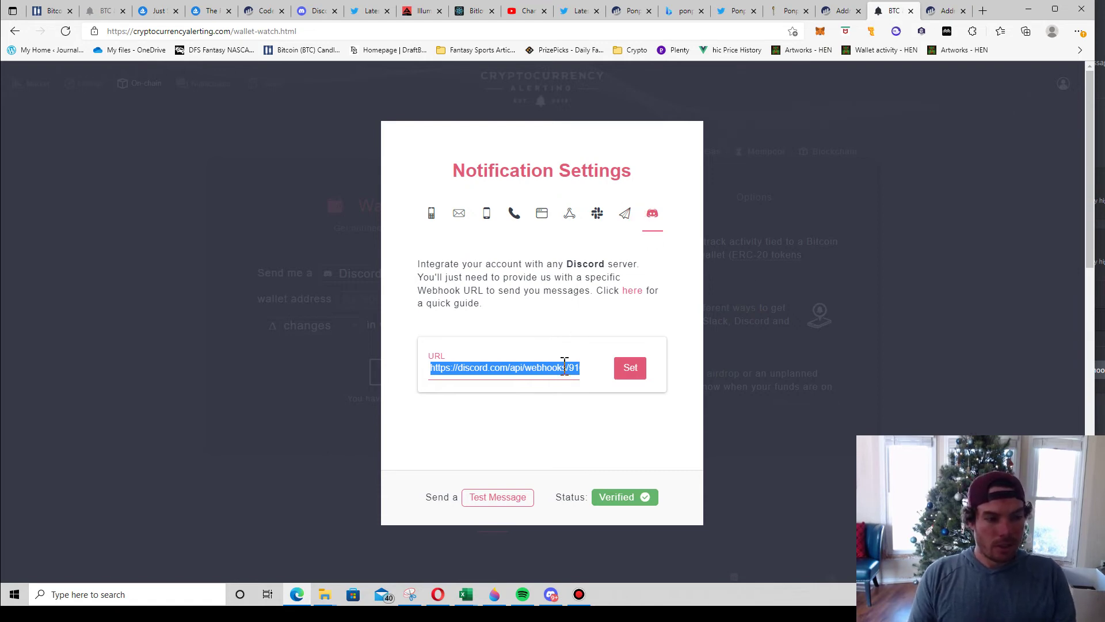
key(alt+Tab)
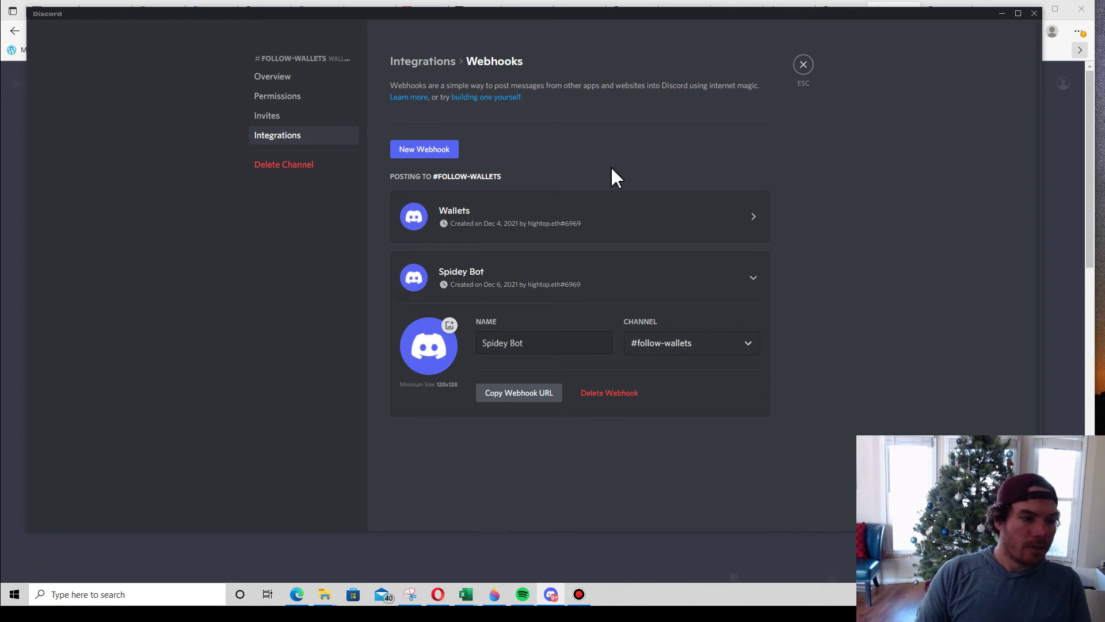
Copy the Spidey Bot webhook URL and review the alert's notification settings.
click(512, 393)
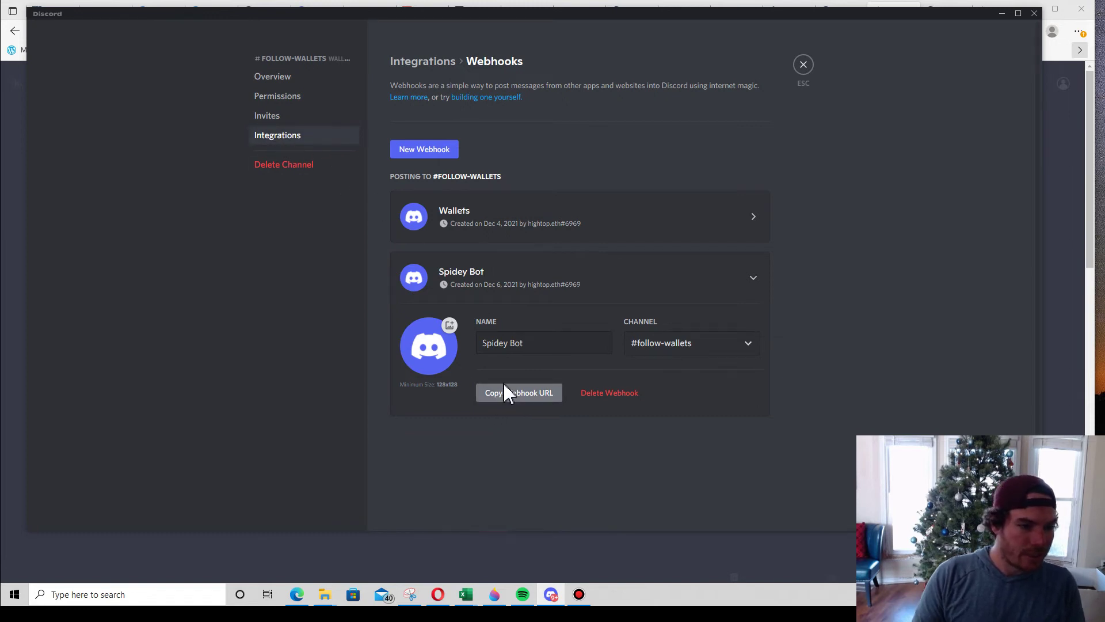
click(482, 275)
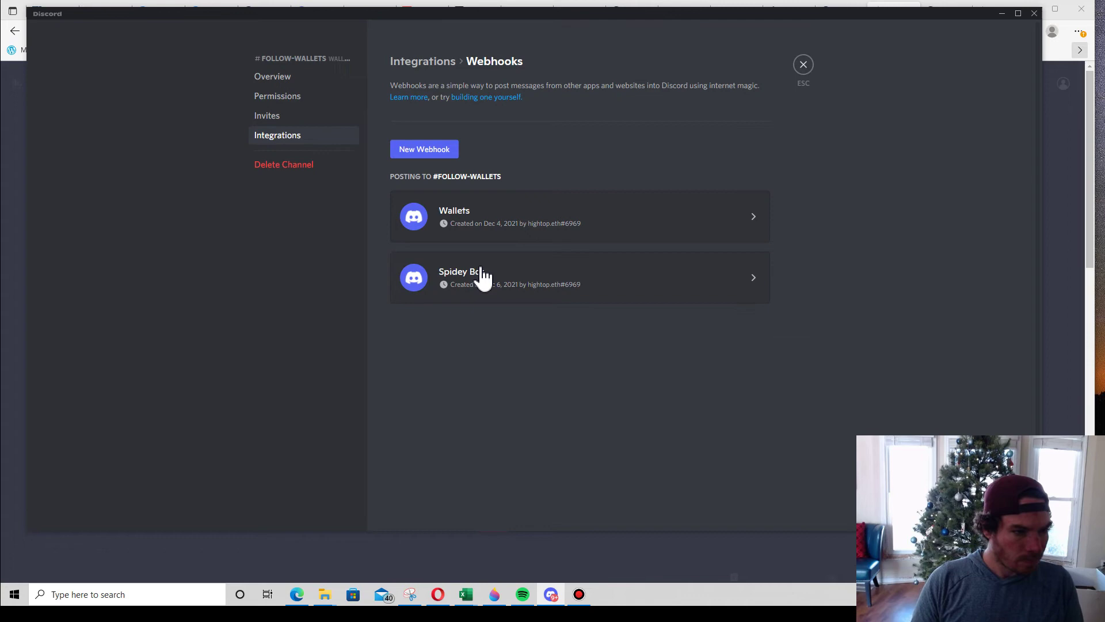
click(482, 276)
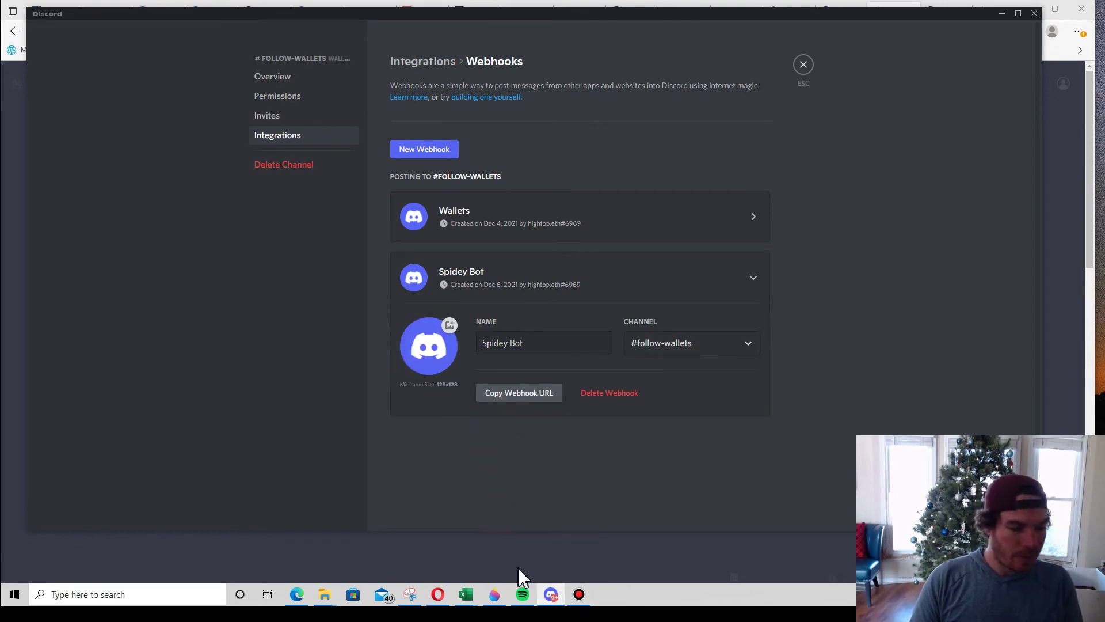
click(297, 594)
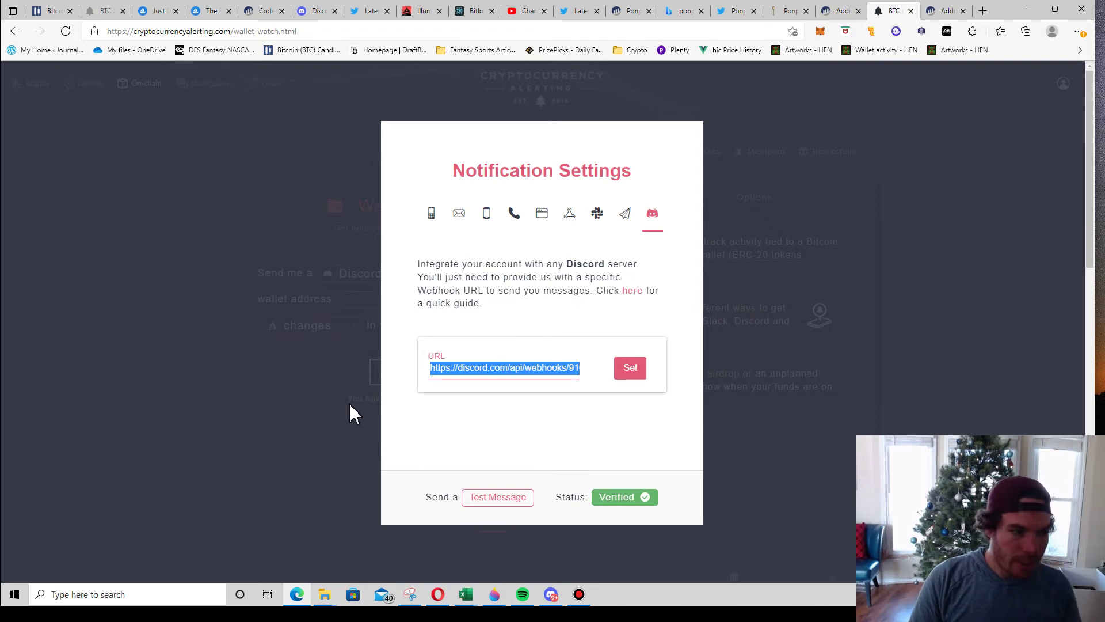
click(357, 444)
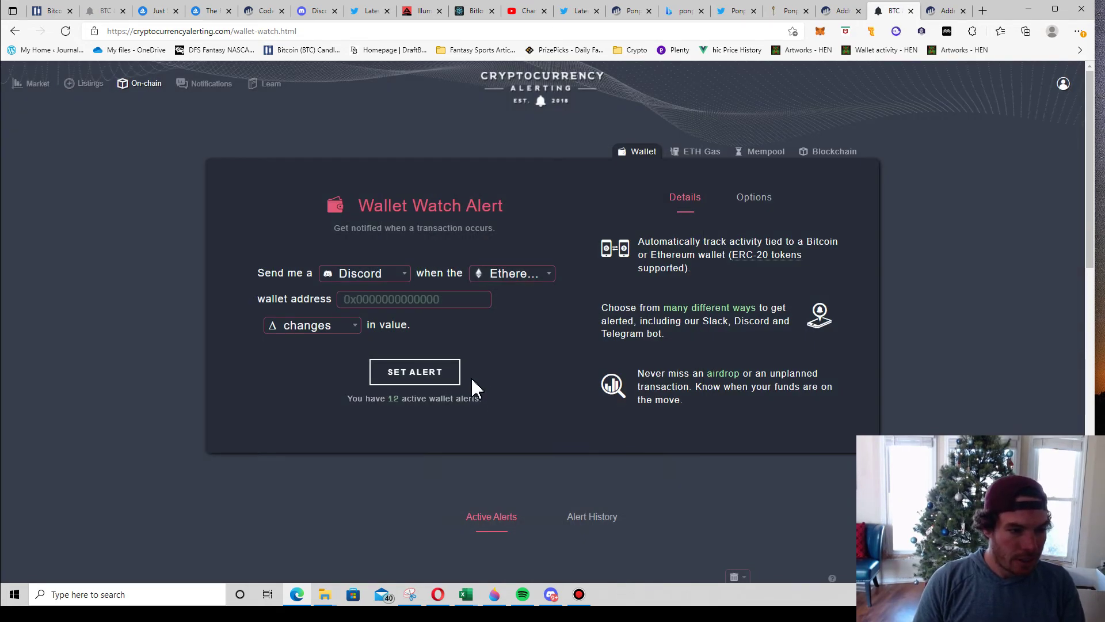
Keep #follow-wallets as the webhook channel, then open the -90.0 ETH transaction on Etherscan.
click(551, 594)
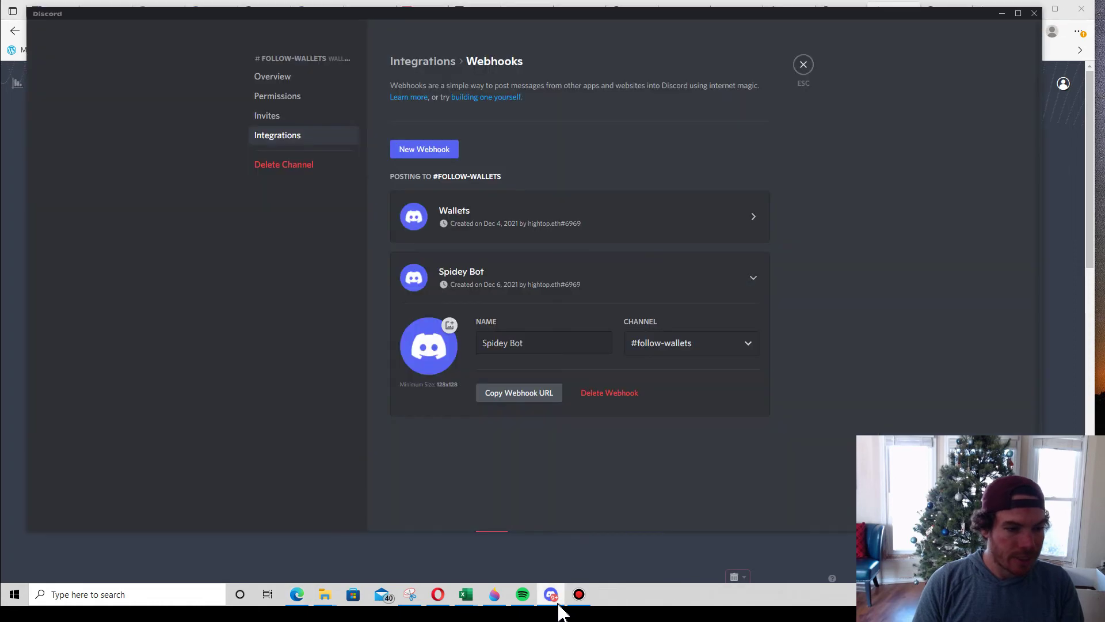
click(674, 345)
click(673, 348)
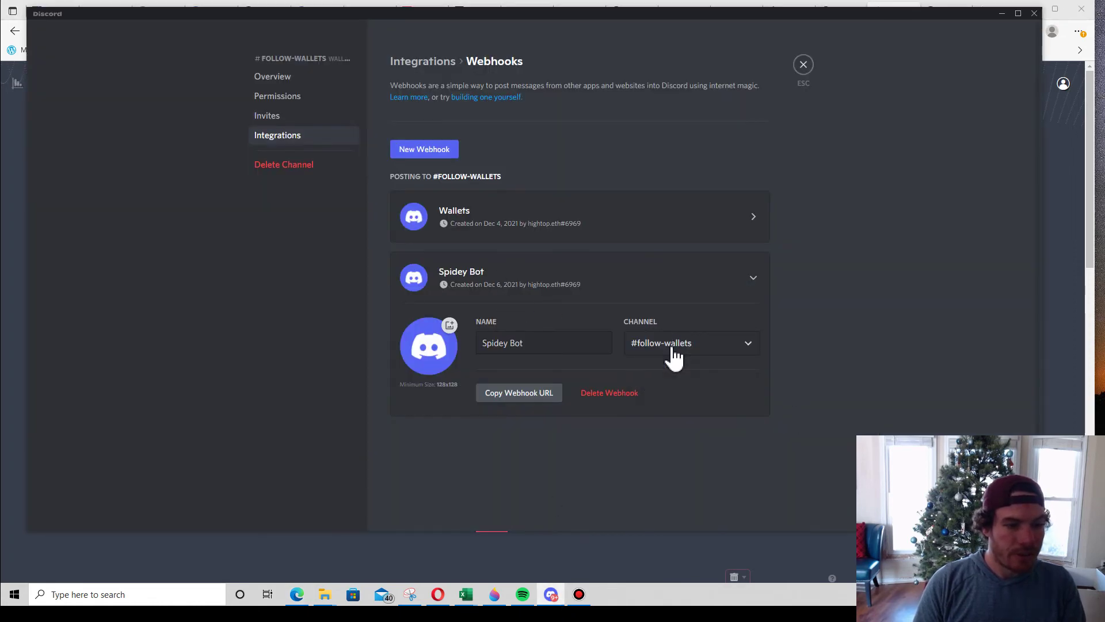
click(804, 65)
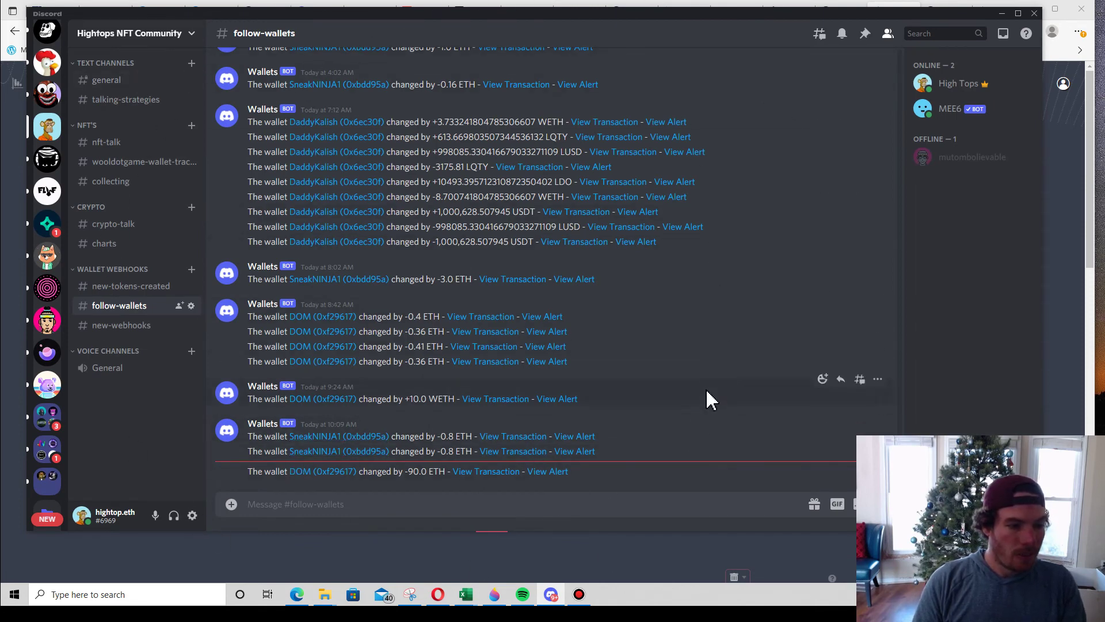
click(492, 471)
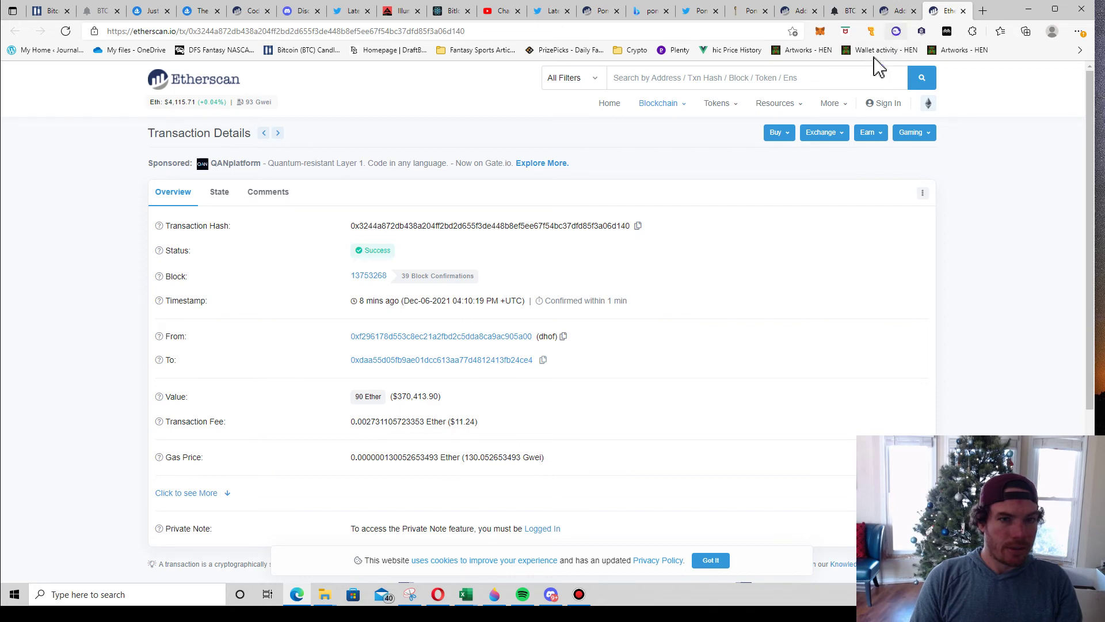
From the 0.36 ETH OpenSea trade, open the Corruptions token page and copy its contract address.
click(551, 594)
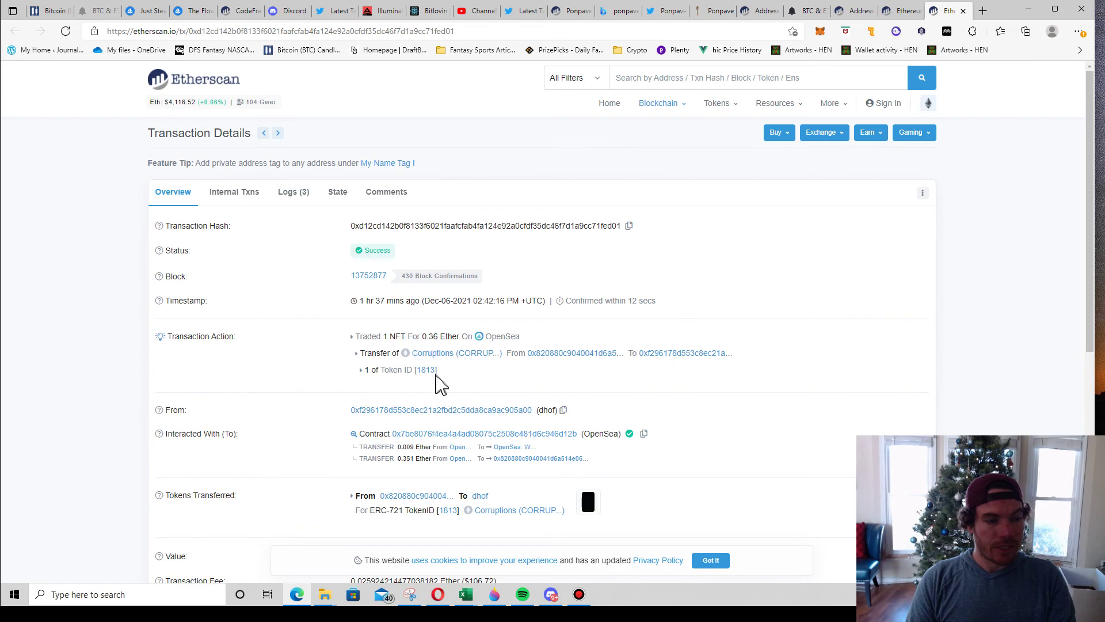
click(477, 362)
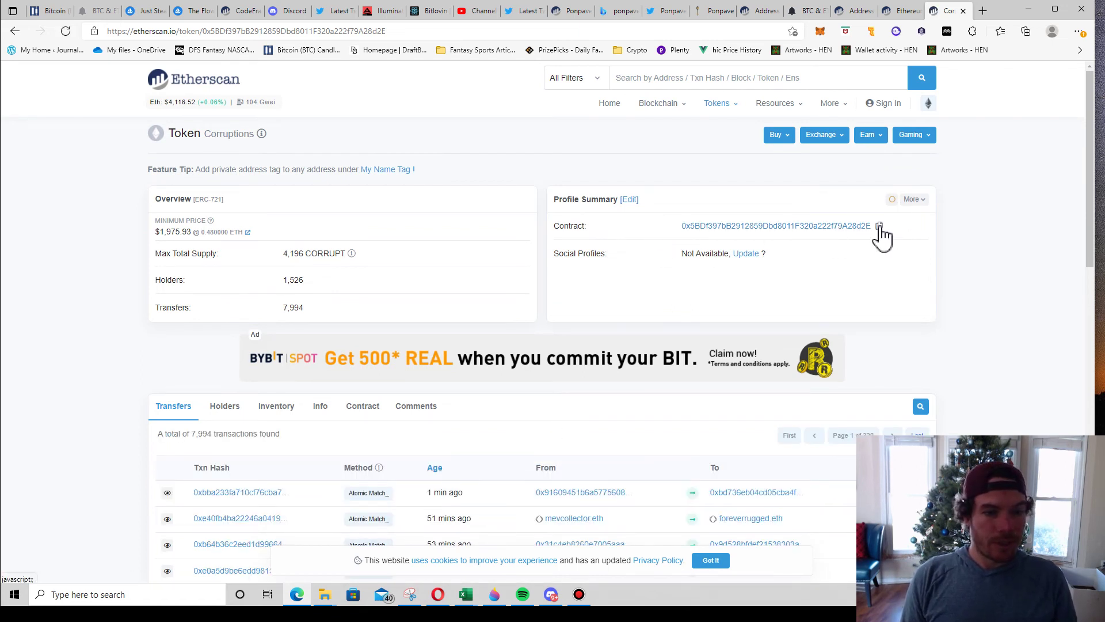
click(880, 226)
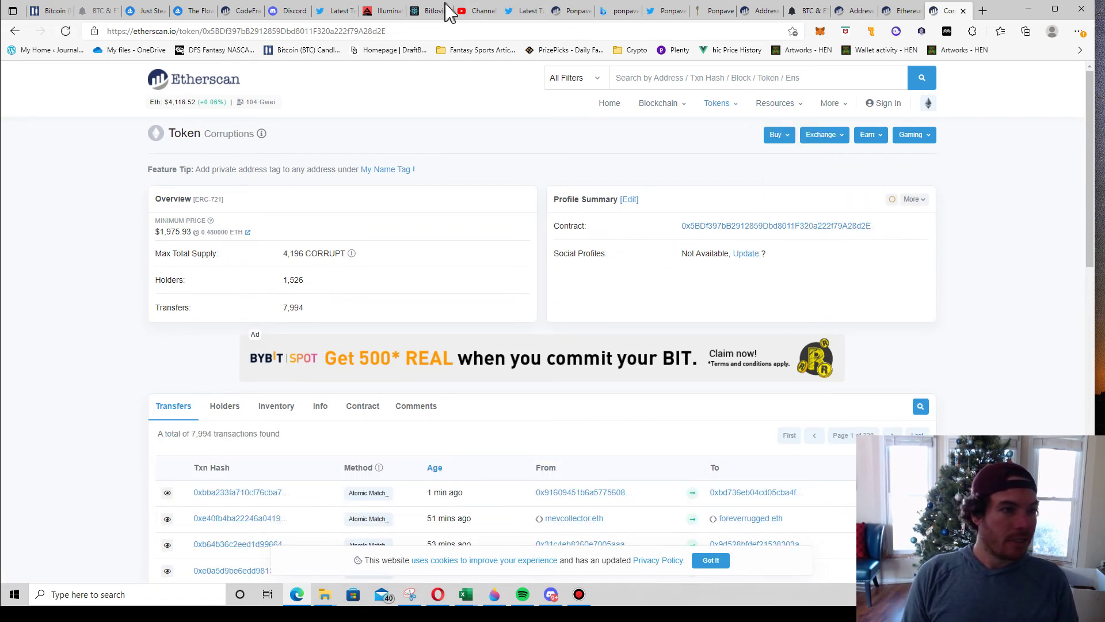
Search OpenSea with the pasted Corruptions contract address and open the Corruption(s*) collection.
click(196, 12)
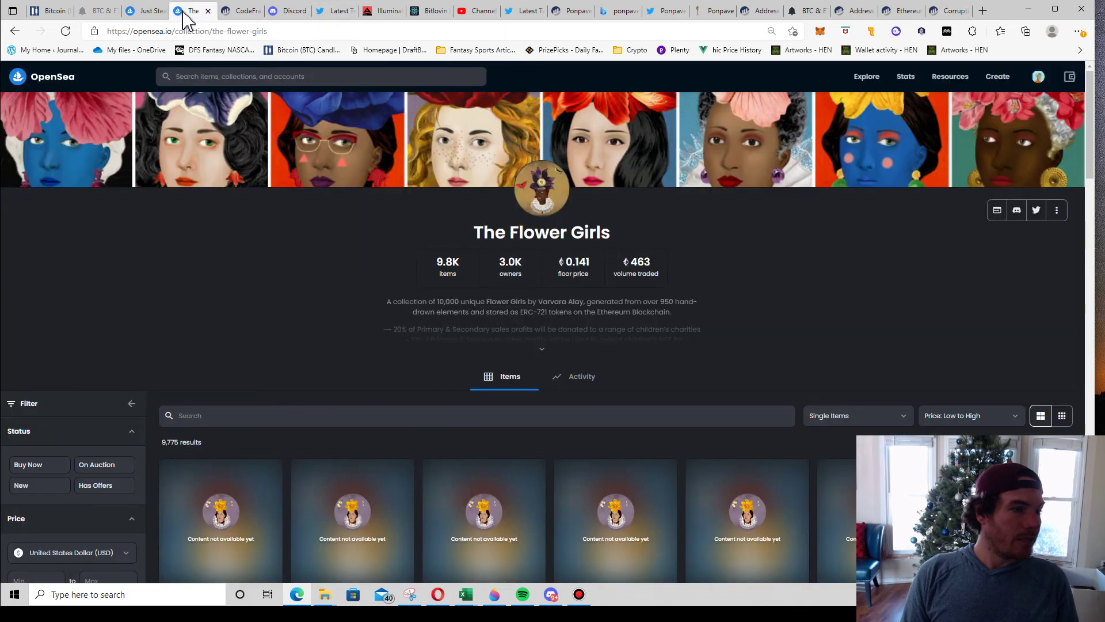
click(332, 76)
key(ctrl+v)
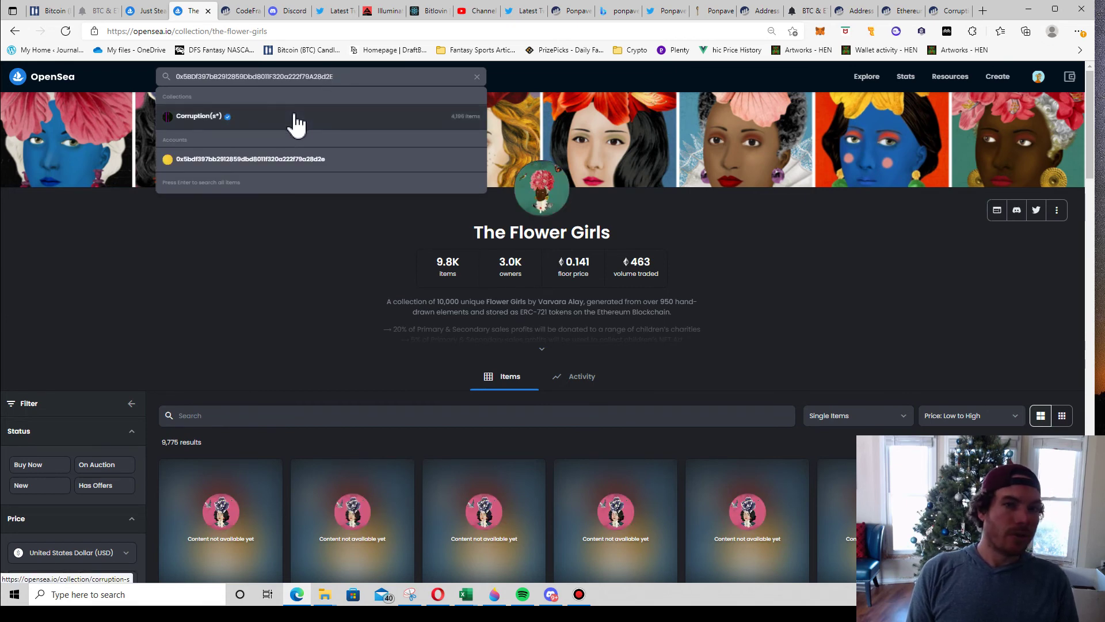
click(296, 118)
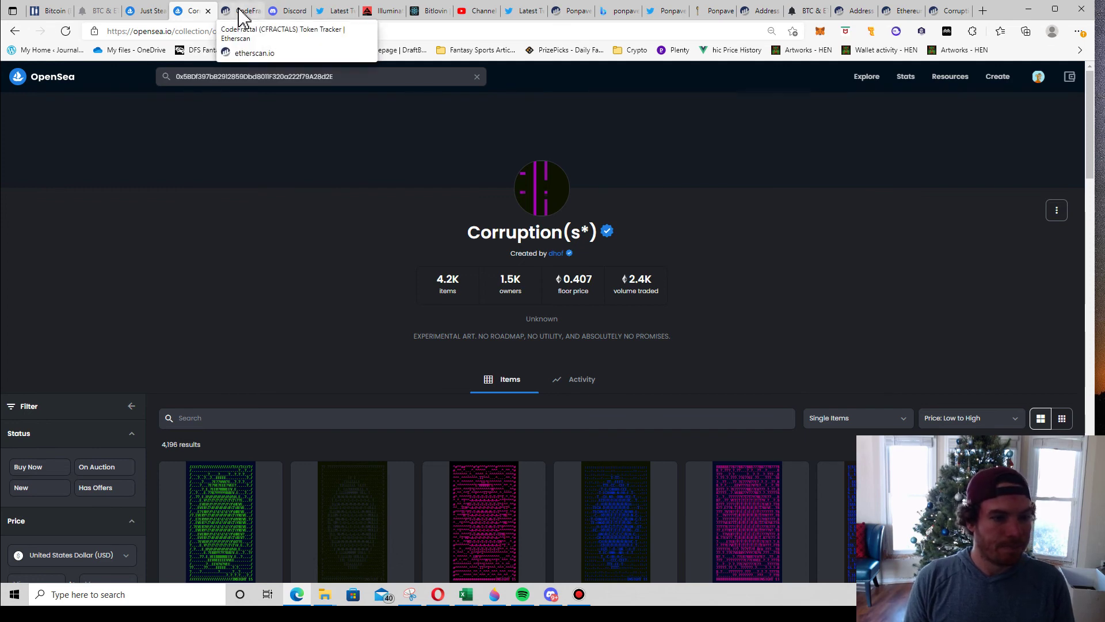
mouse_move(553, 600)
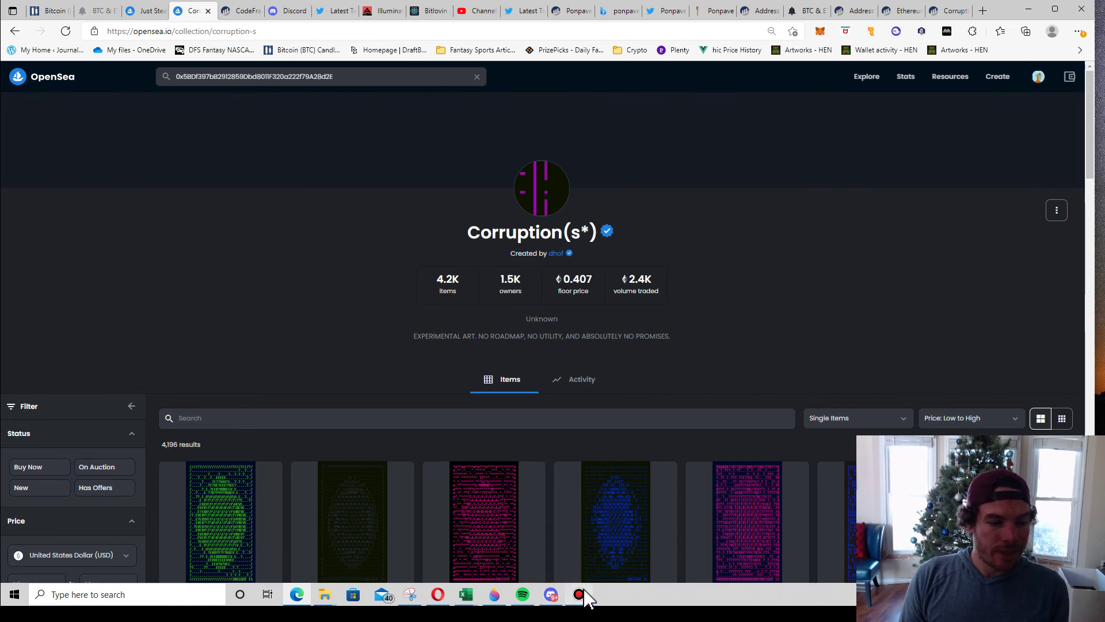
Show the Bandicam recorder, then return to the Cryptocurrency Alerting Wallet Watch Alert page.
click(579, 594)
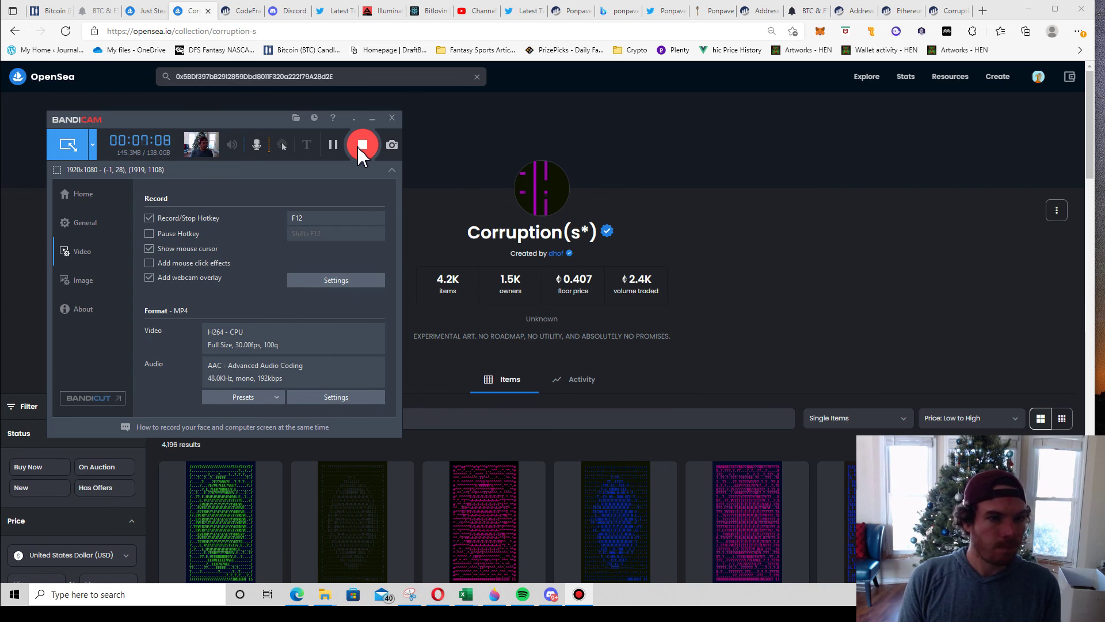
click(805, 11)
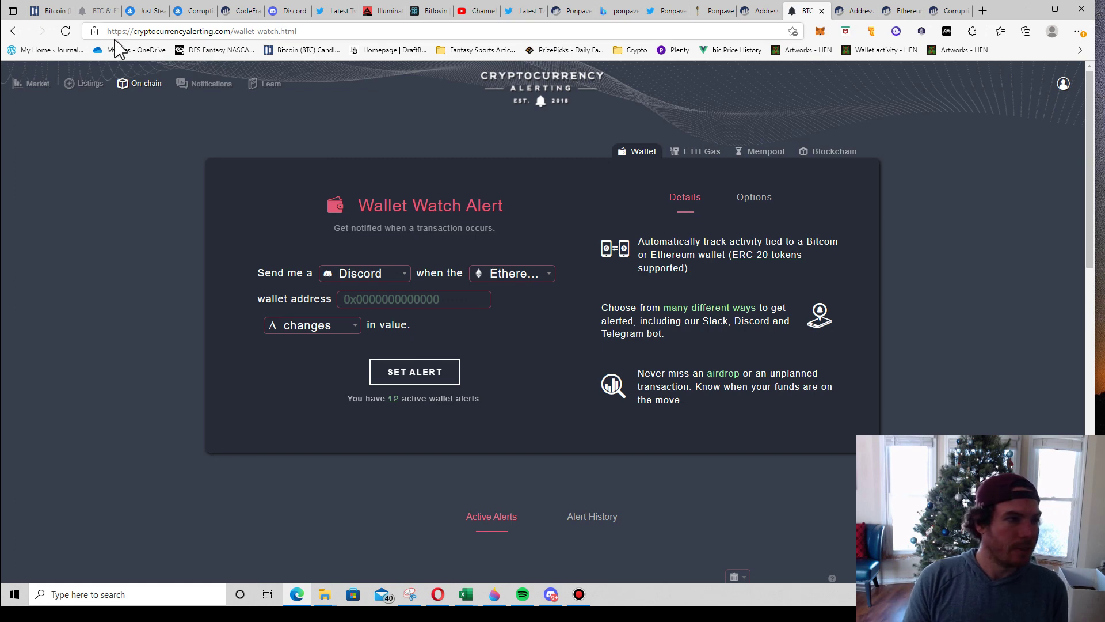
double_click(142, 32)
click(123, 323)
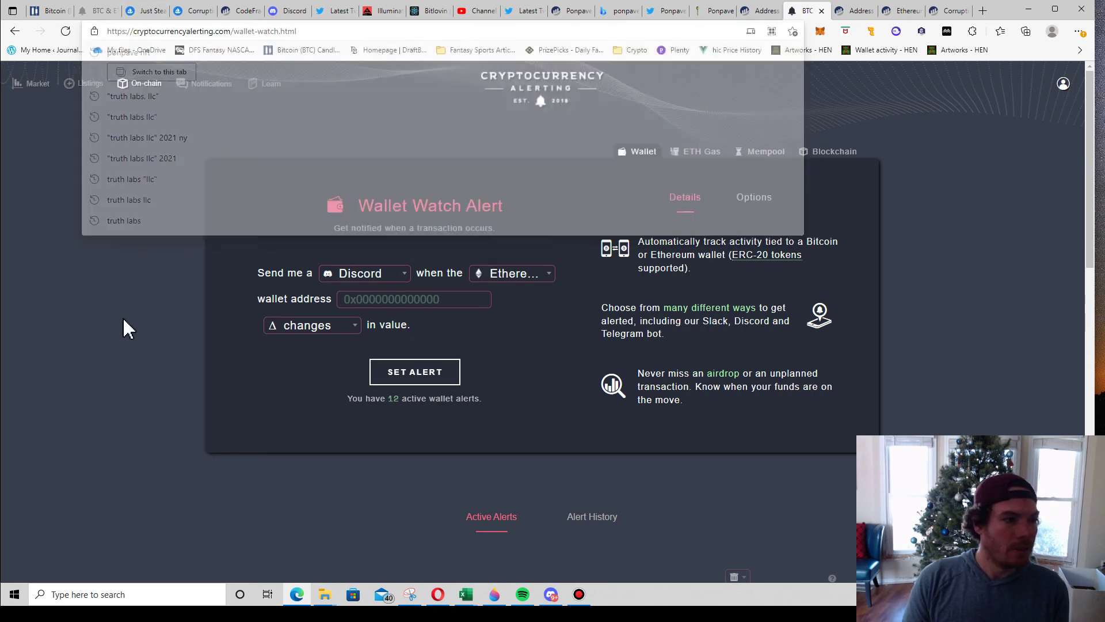